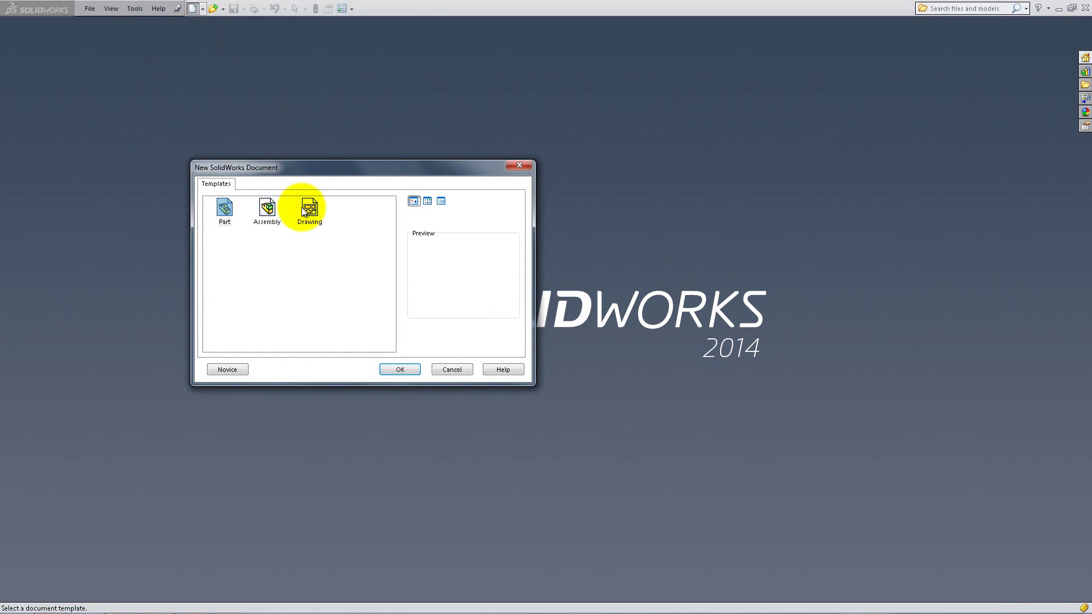
# Create a new drawing on an A (ANSI) Landscape sheet.
pyautogui.doubleClick(301, 207)
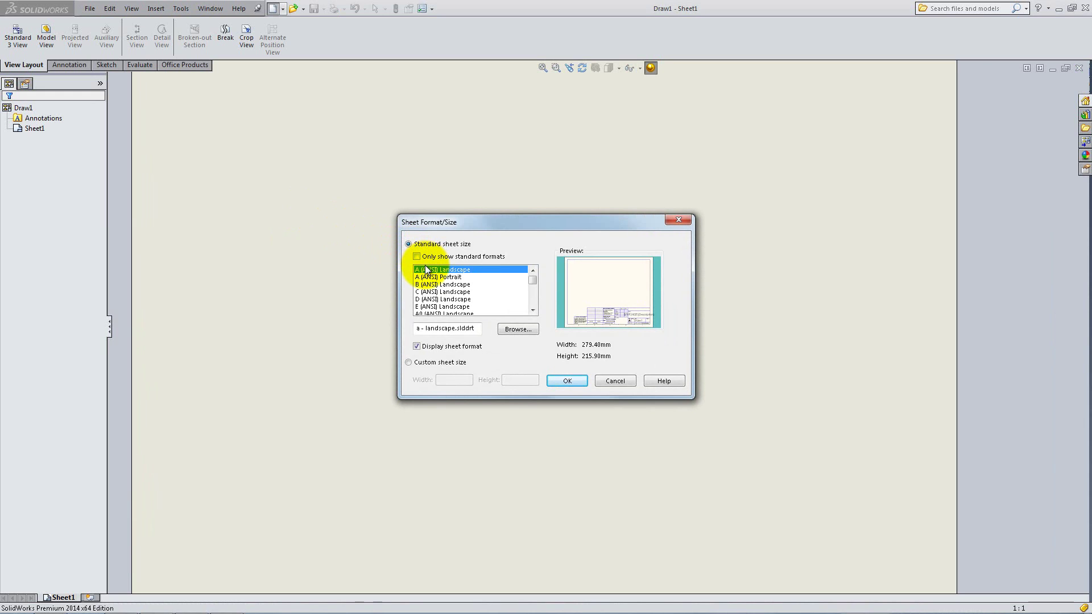
pyautogui.click(573, 382)
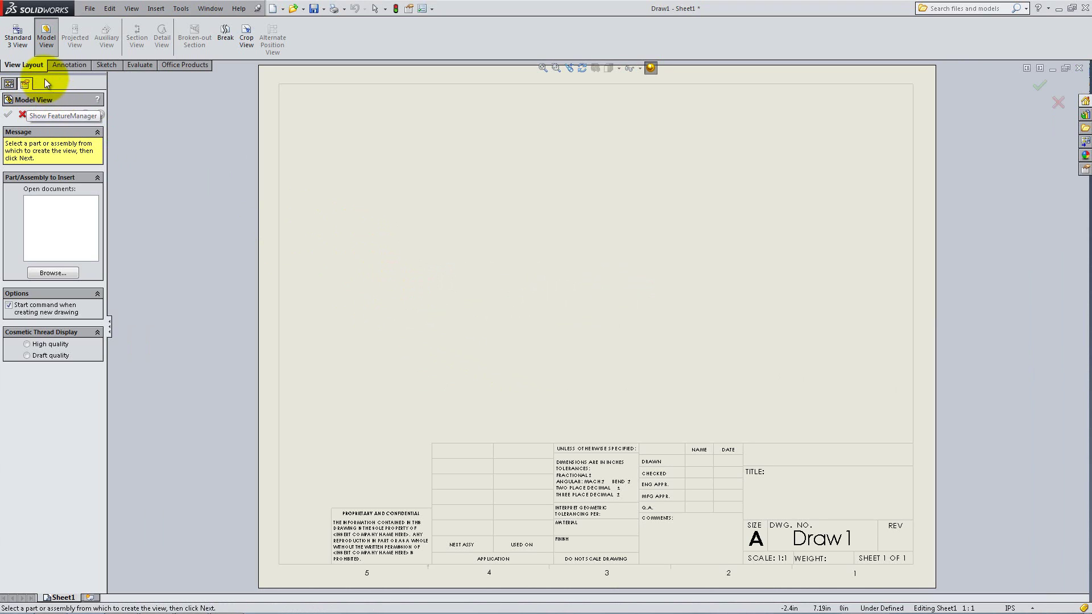
# Place Front, Top, Right and Isometric views of Shaft Bracket.SLDPRT on the sheet.
pyautogui.click(52, 272)
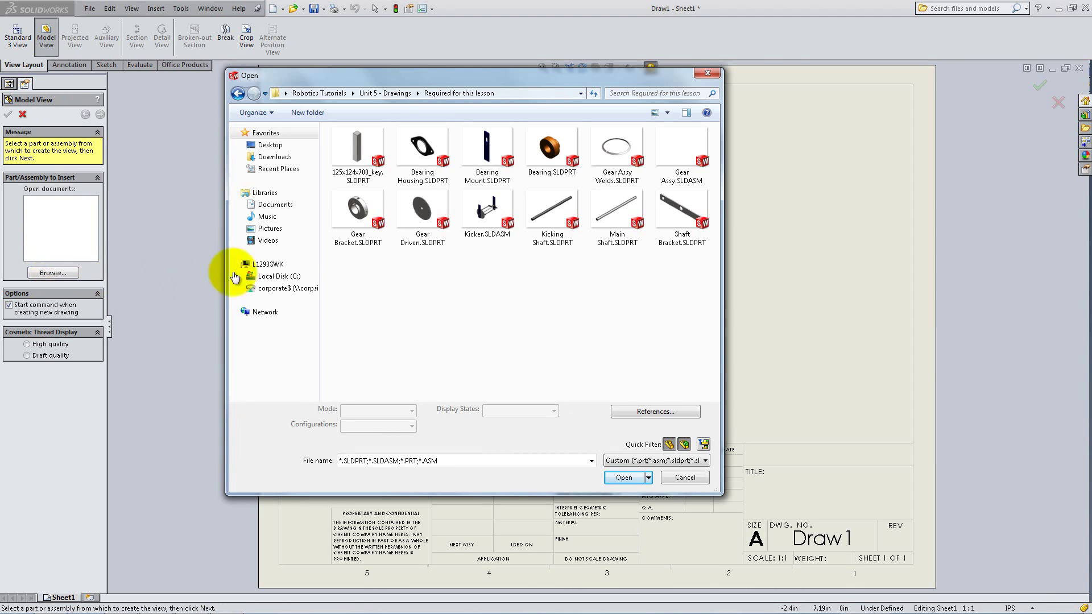
pyautogui.doubleClick(663, 215)
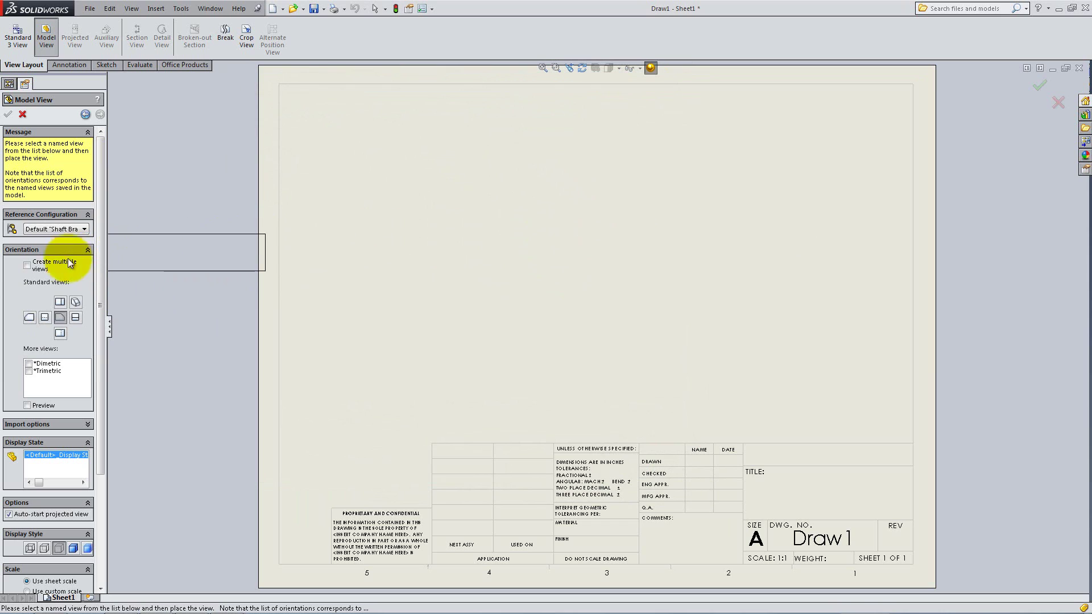
pyautogui.click(27, 266)
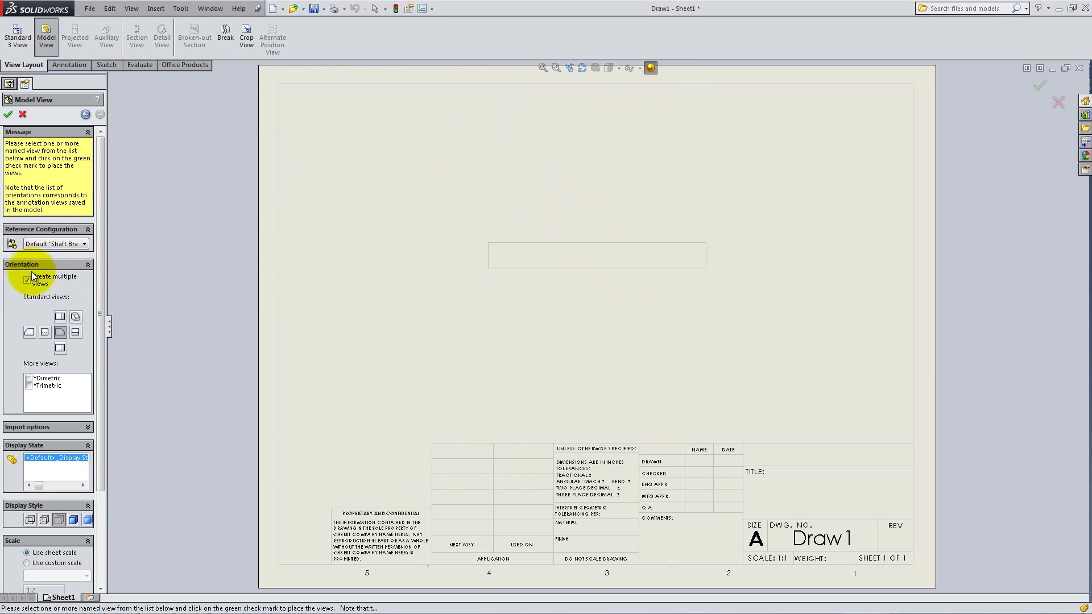
pyautogui.click(59, 317)
pyautogui.click(74, 332)
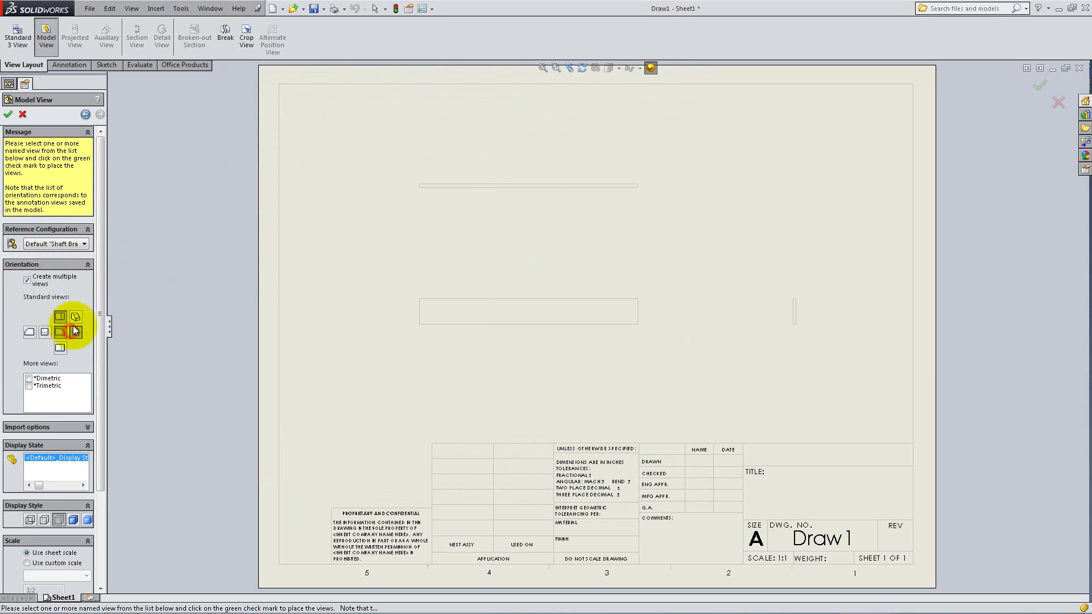
pyautogui.click(77, 316)
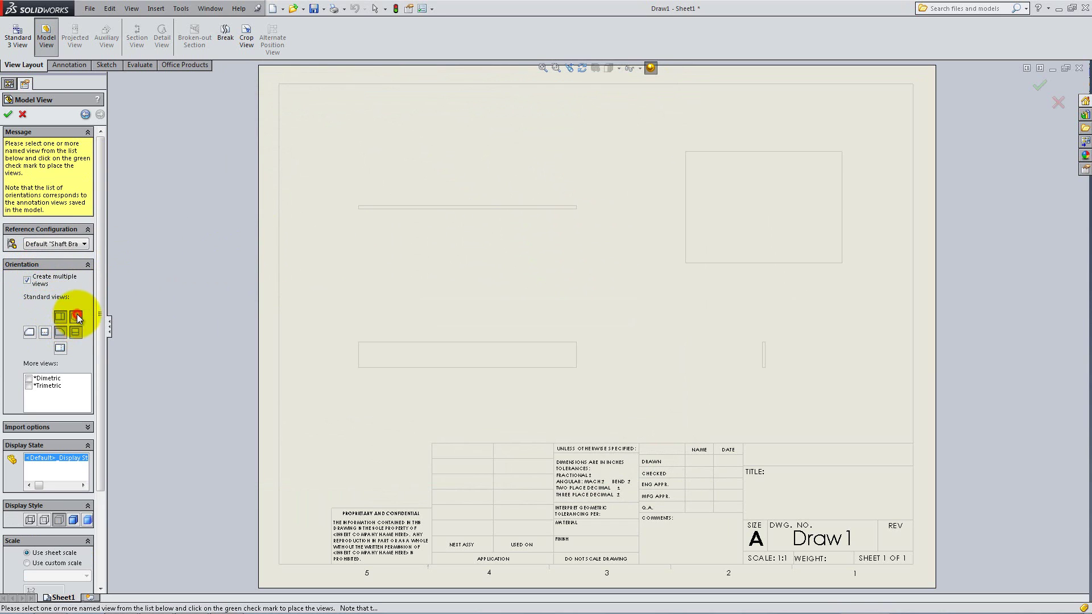
pyautogui.click(8, 114)
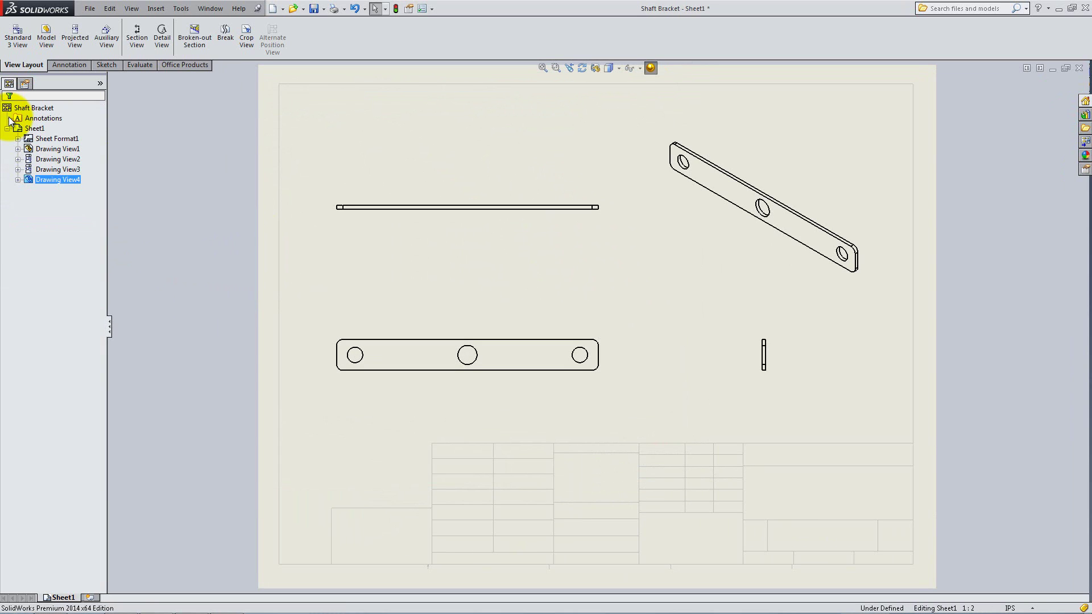
# Give the front view a user-defined 3:4 custom scale.
pyautogui.click(397, 330)
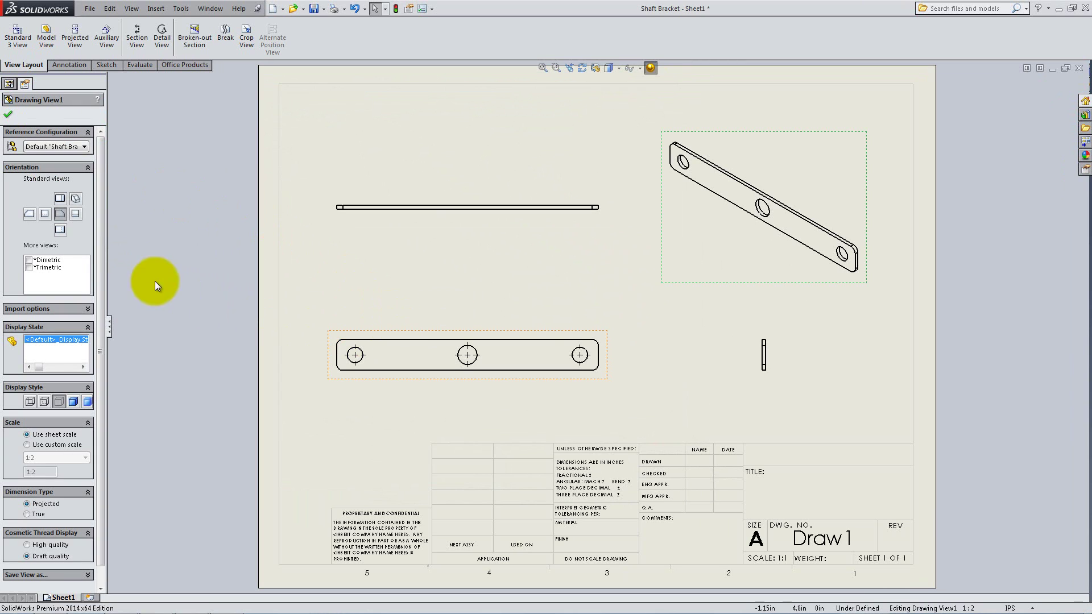
pyautogui.click(44, 446)
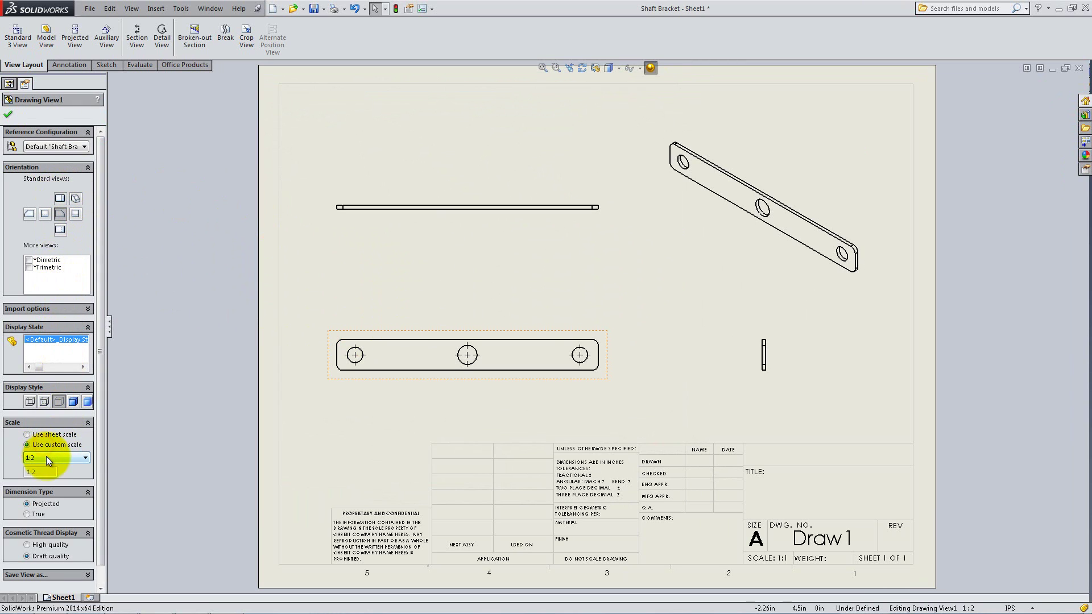
pyautogui.click(47, 457)
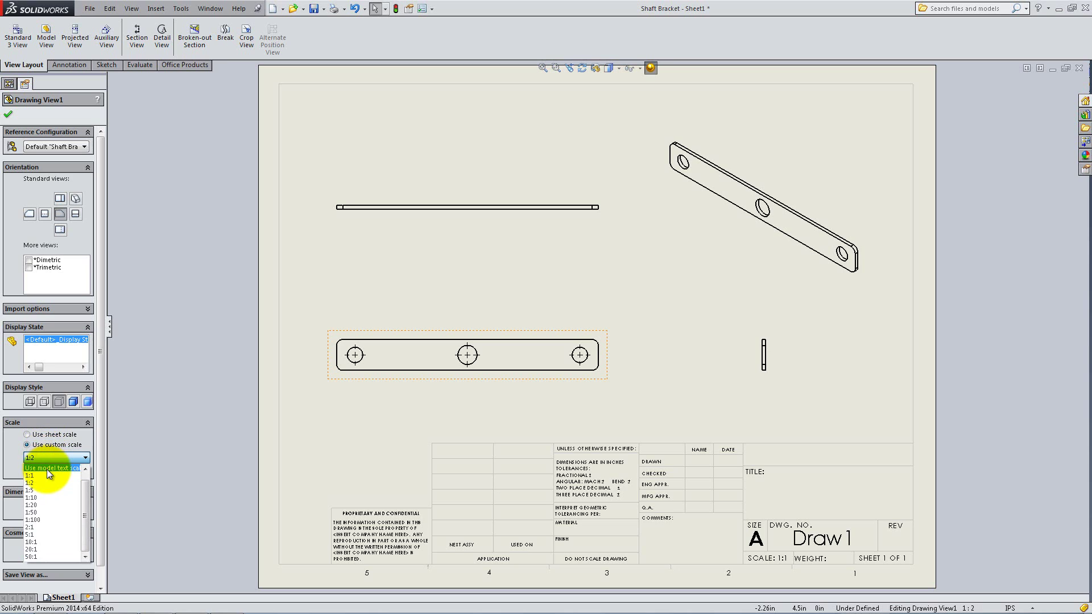
pyautogui.scroll(1, 47, 469)
pyautogui.click(47, 469)
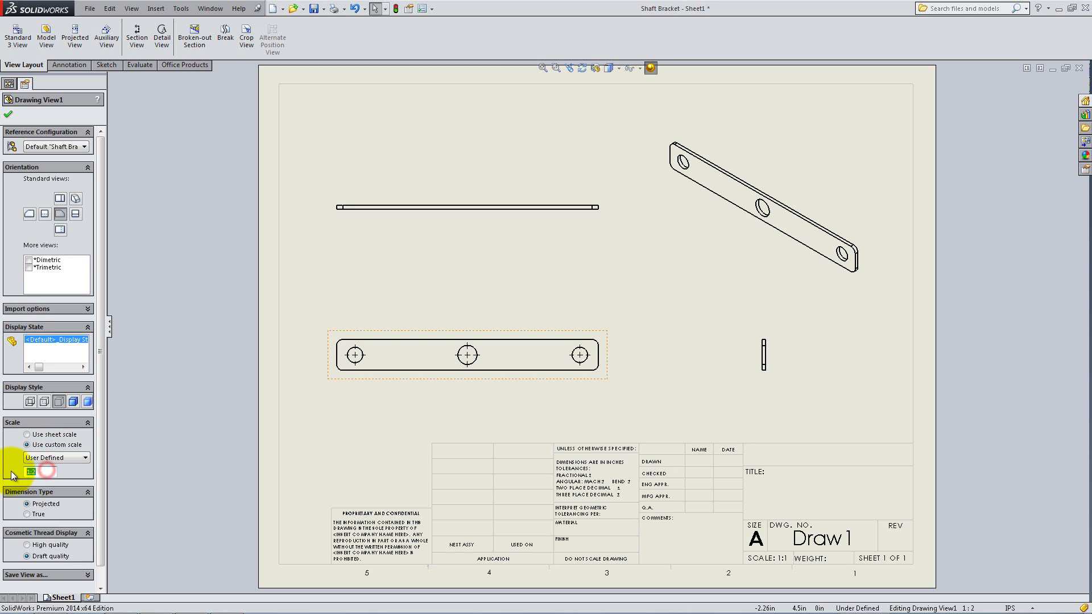
pyautogui.write('3:4')
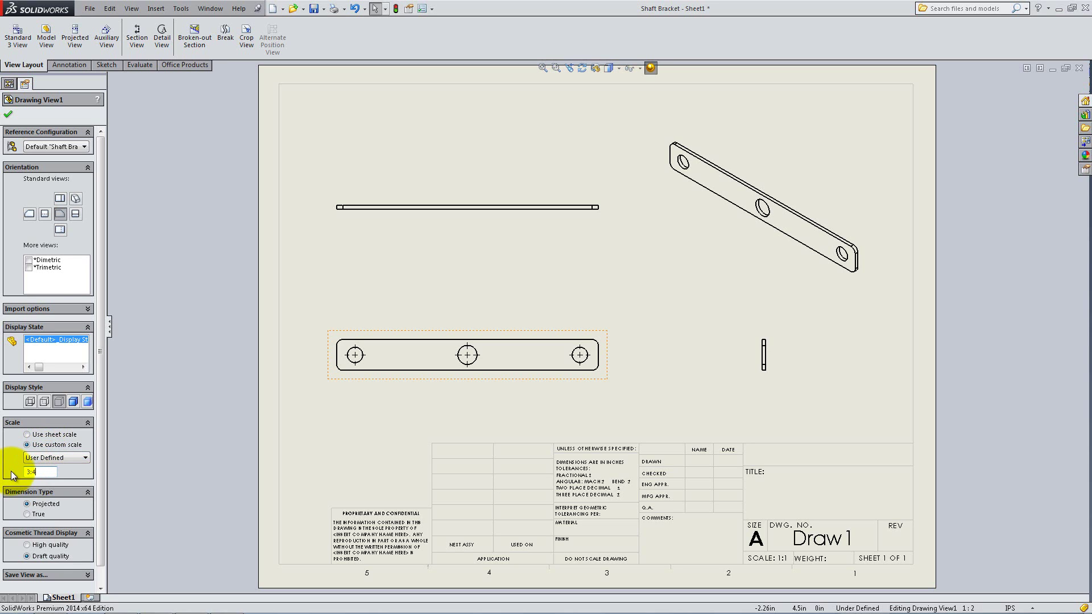
pyautogui.click(9, 115)
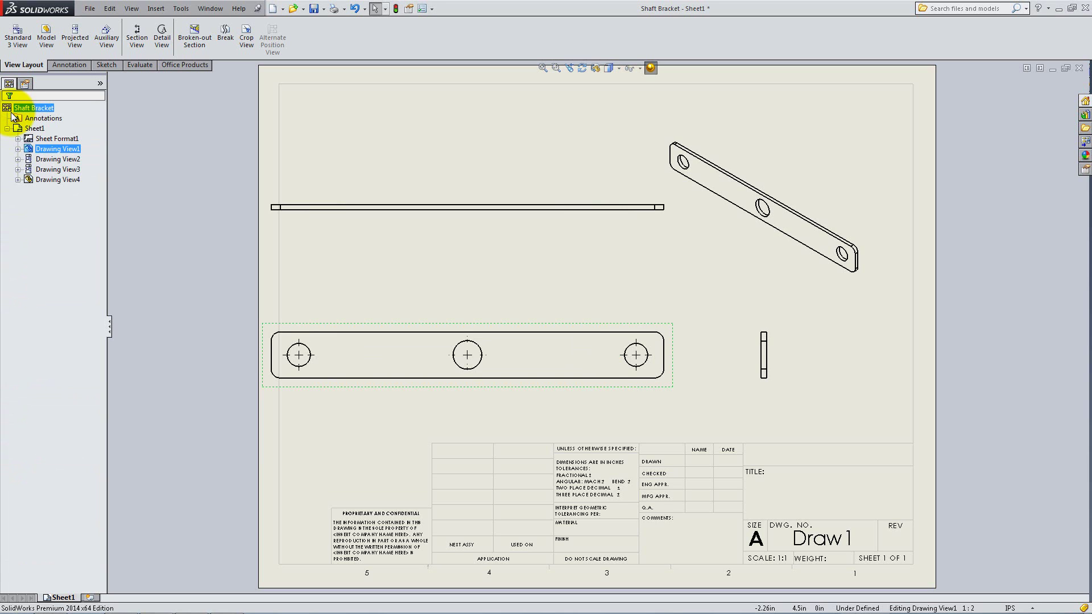
# Display the isometric view Shaded With Edges and move it up and right.
pyautogui.click(663, 170)
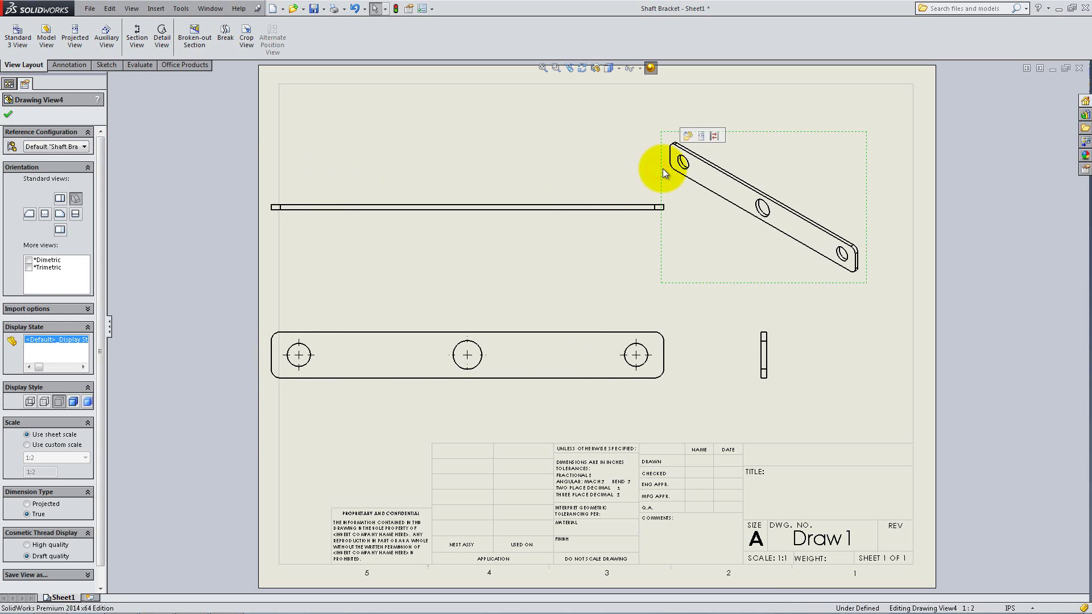
pyautogui.click(70, 405)
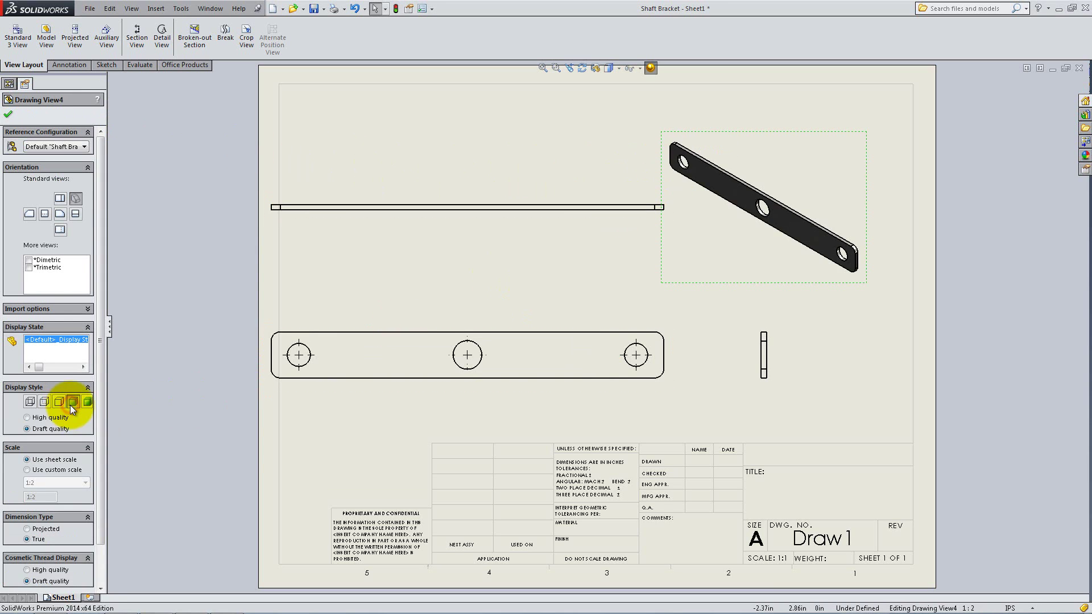
pyautogui.click(9, 114)
pyautogui.moveTo(658, 233); pyautogui.dragTo(684, 203)
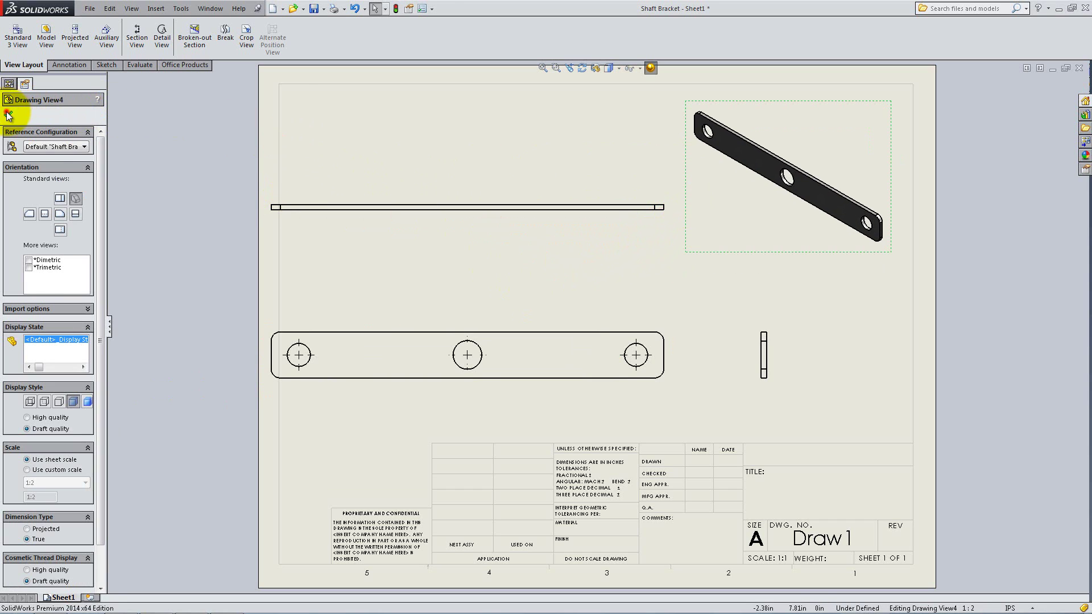
pyautogui.click(8, 114)
pyautogui.click(74, 65)
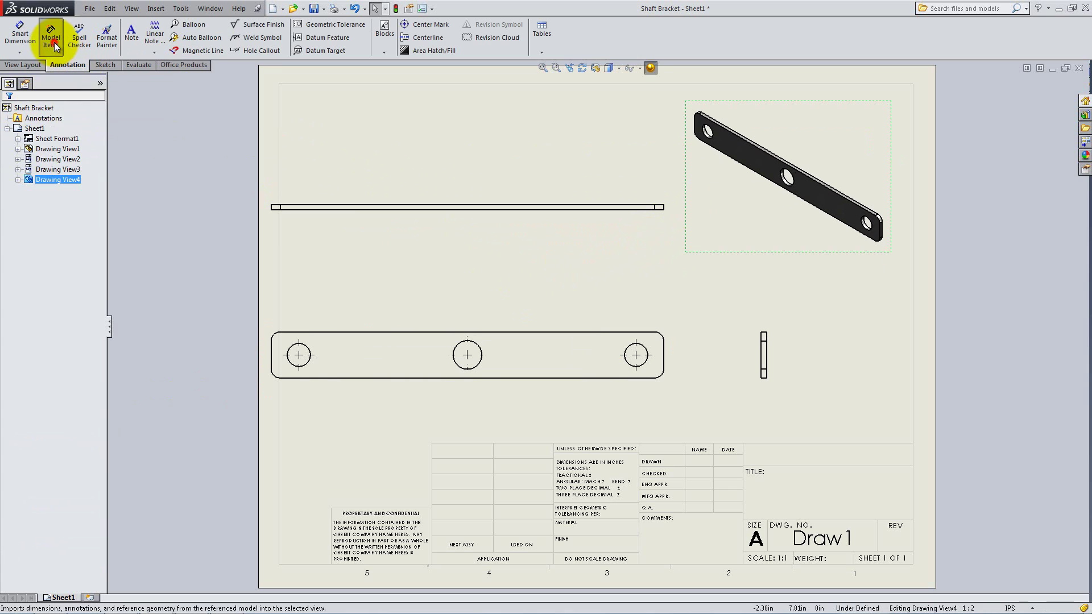
# Import model dimensions from the entire model into all views.
pyautogui.click(53, 42)
pyautogui.click(57, 239)
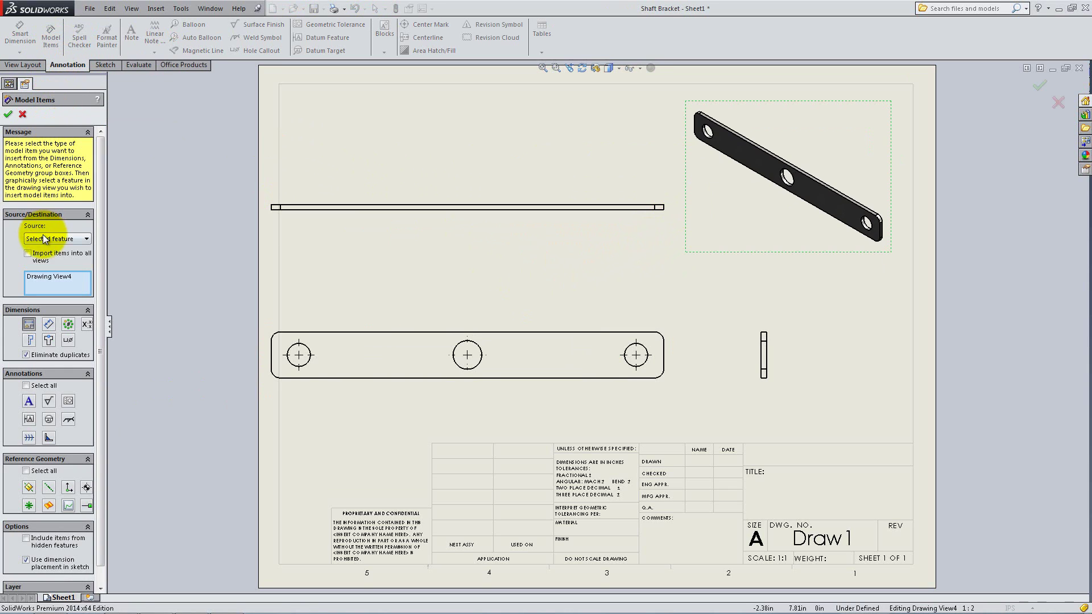
pyautogui.click(42, 246)
pyautogui.click(44, 257)
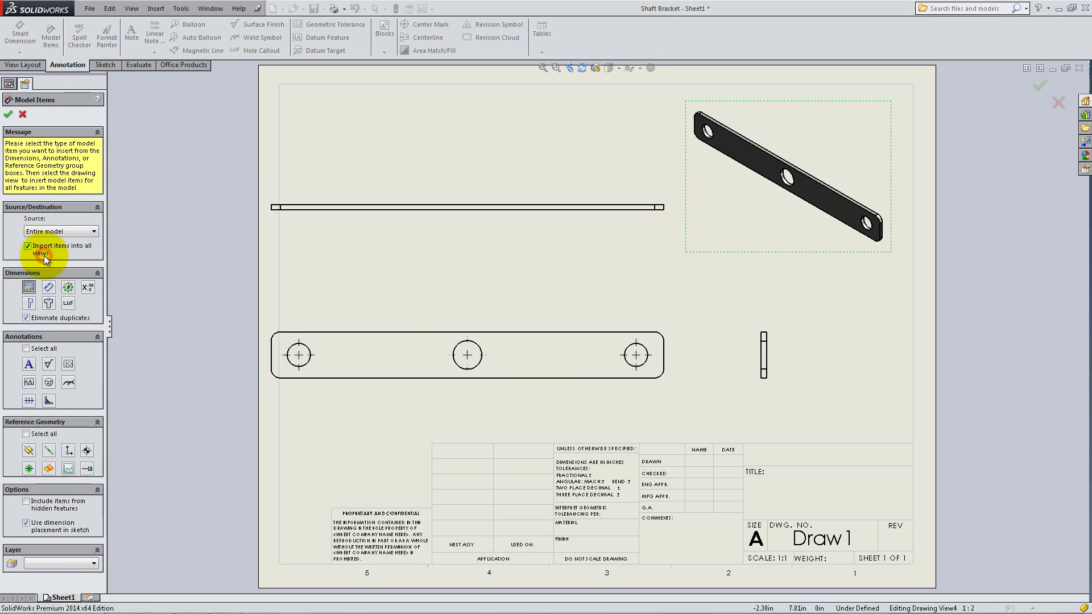
pyautogui.click(8, 116)
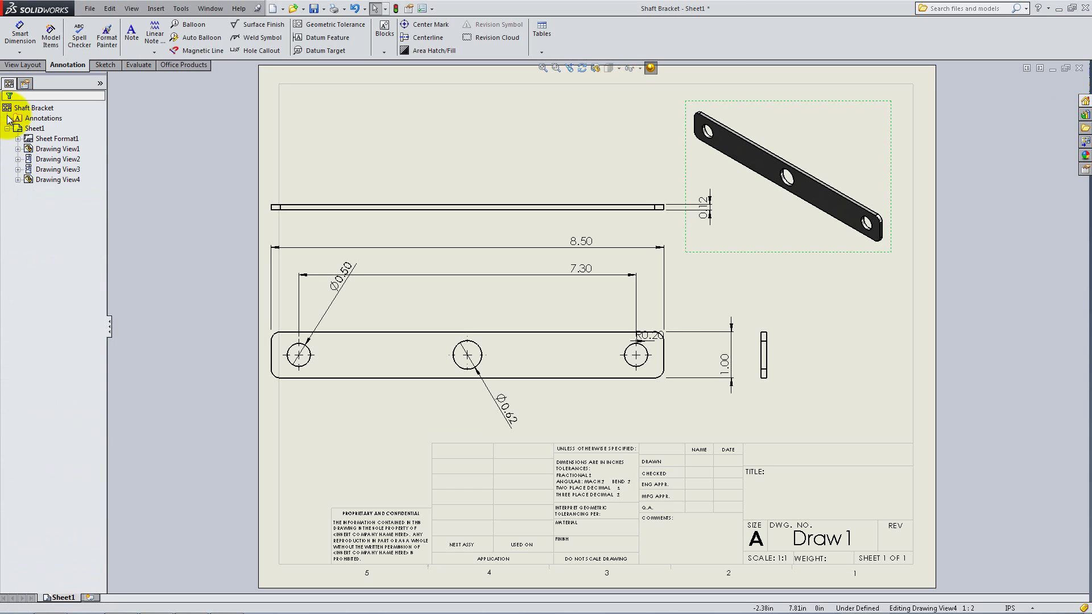
# Change the document's drafting standard from ISO to ANSI.
pyautogui.click(423, 10)
pyautogui.click(192, 146)
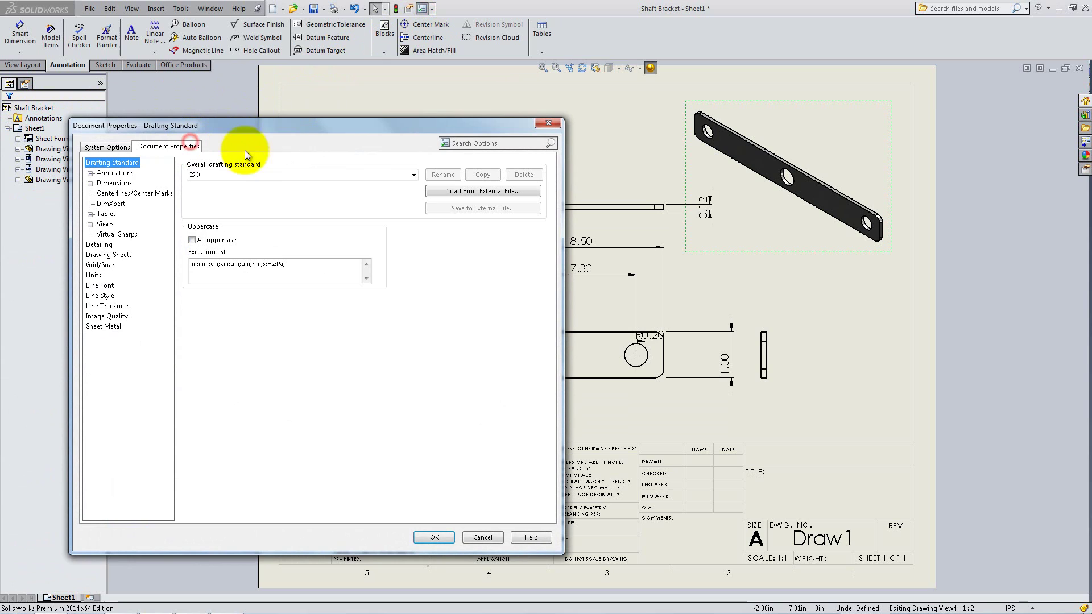
pyautogui.click(413, 174)
pyautogui.click(407, 186)
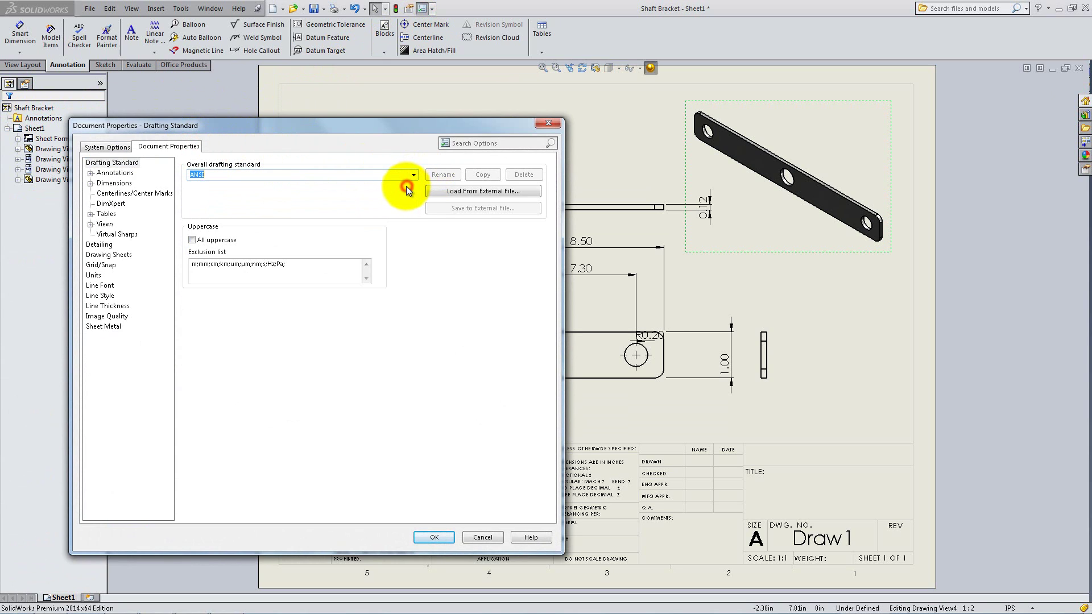
pyautogui.click(432, 538)
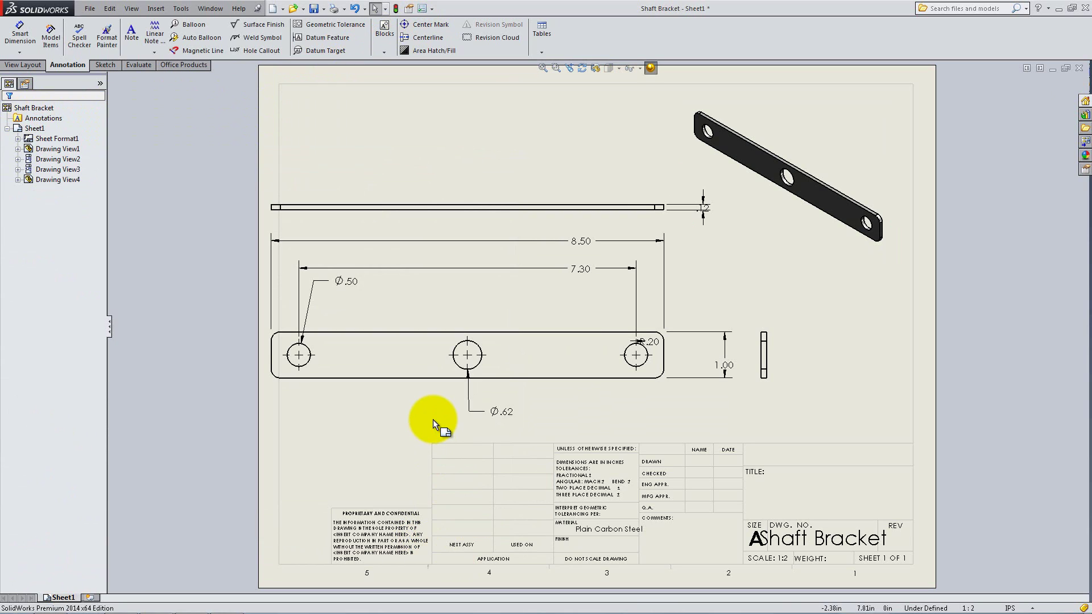
# Rearrange the views and move the 7.30, 8.50 and Ø.50 dimensions to clear space.
pyautogui.moveTo(428, 390)
pyautogui.mouseDown()
pyautogui.moveTo(477, 377)
pyautogui.moveTo(477, 415)
pyautogui.moveTo(514, 403)
pyautogui.moveTo(472, 403)
pyautogui.mouseUp()
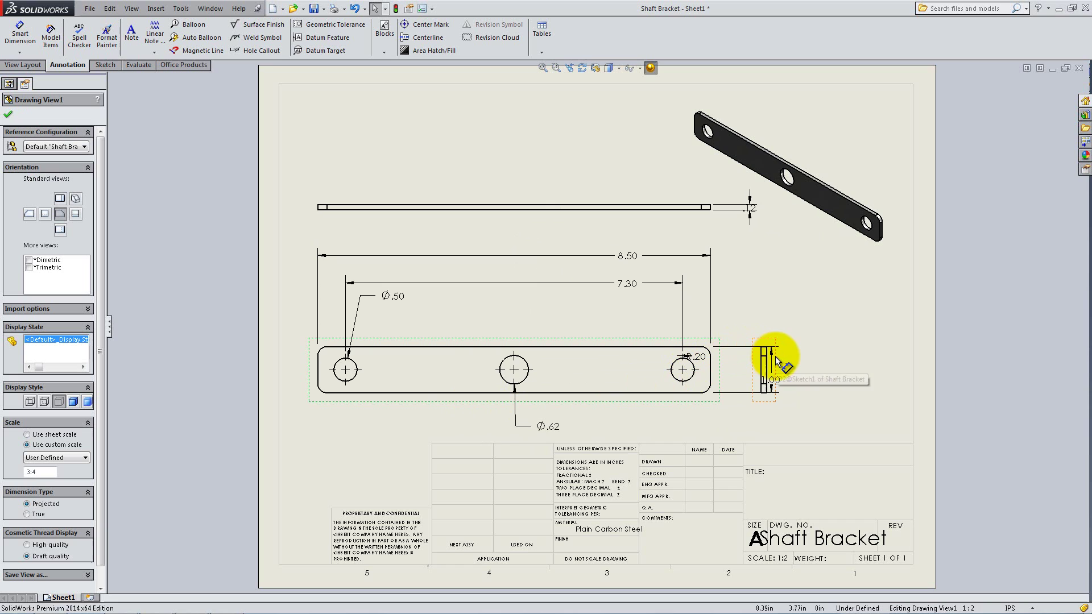
pyautogui.moveTo(830, 359); pyautogui.dragTo(843, 357)
pyautogui.moveTo(631, 283); pyautogui.dragTo(540, 301)
pyautogui.moveTo(616, 254); pyautogui.dragTo(512, 264)
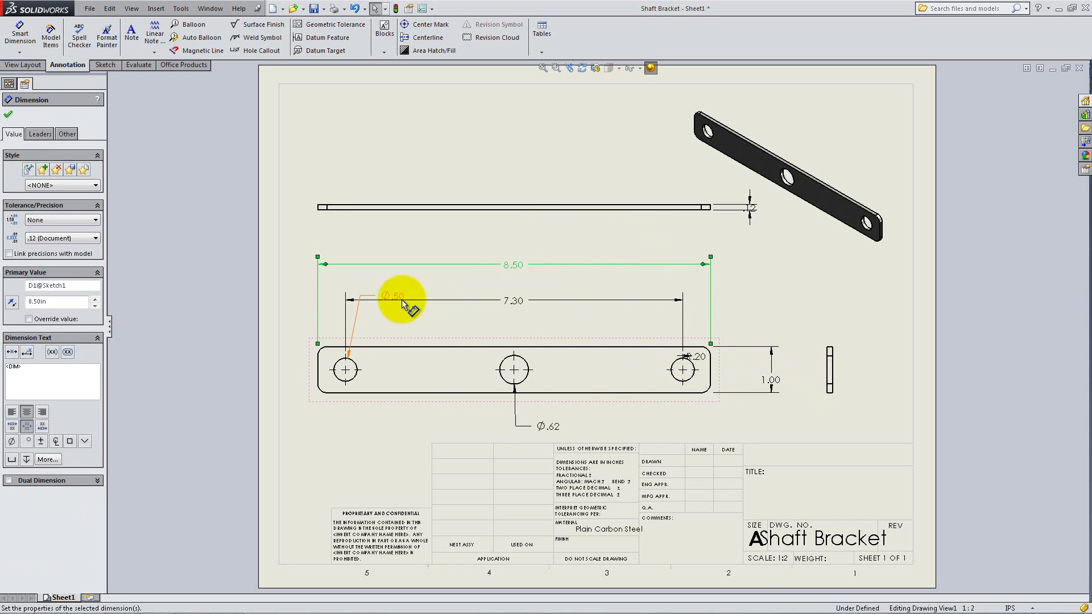
pyautogui.moveTo(402, 299); pyautogui.dragTo(305, 446)
pyautogui.moveTo(388, 401); pyautogui.dragTo(427, 409)
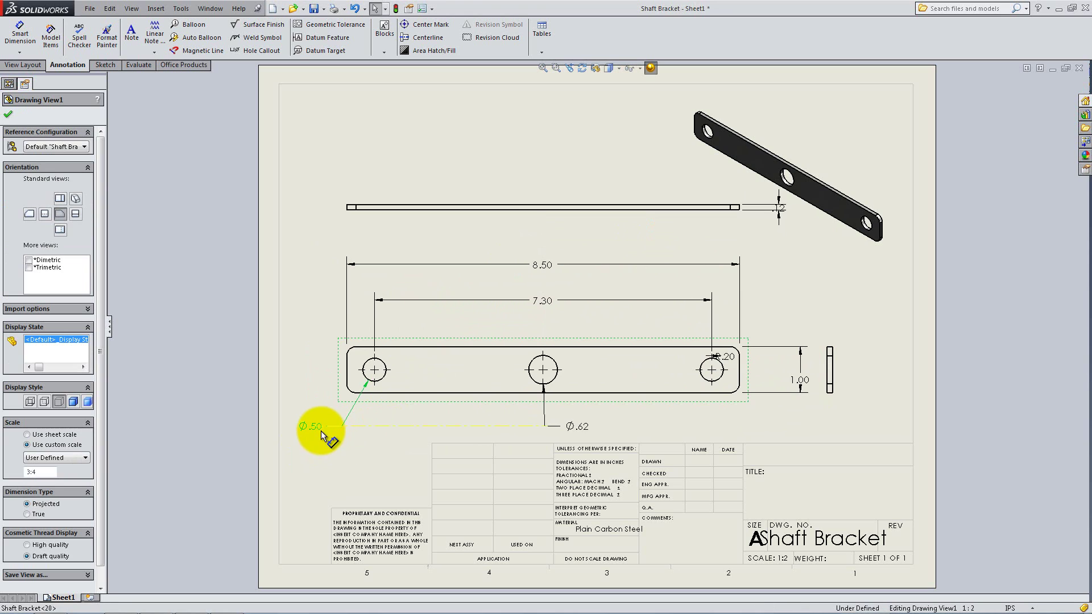
pyautogui.moveTo(319, 433); pyautogui.dragTo(324, 431)
# Move Ø.62 below the middle hole and R.20 to the left end's corner.
pyautogui.moveTo(577, 437); pyautogui.dragTo(487, 434)
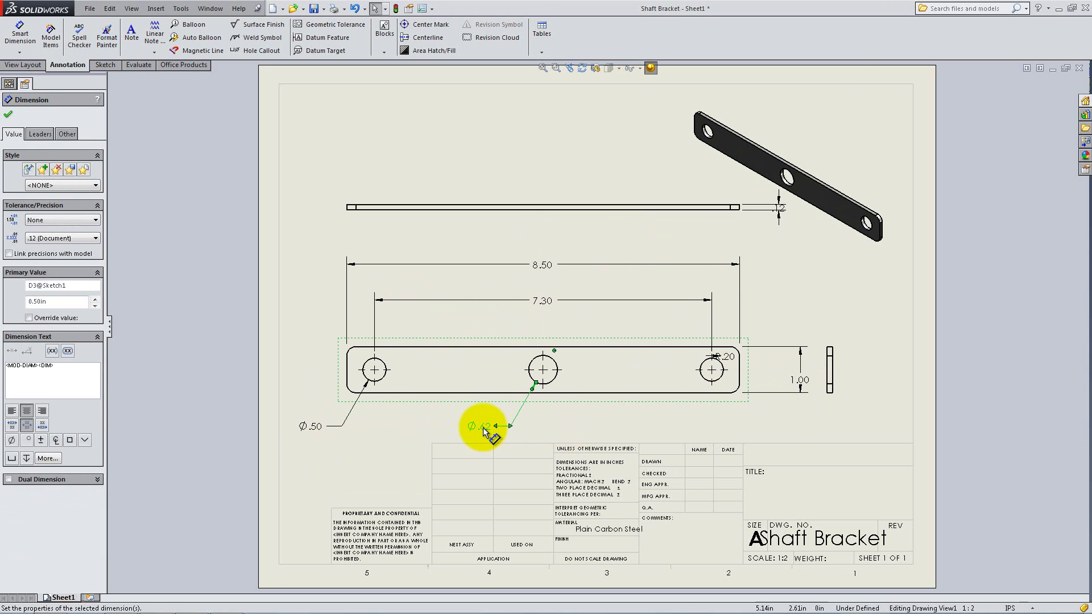
pyautogui.click(709, 360)
pyautogui.moveTo(721, 363)
pyautogui.mouseDown()
pyautogui.moveTo(378, 359)
pyautogui.moveTo(353, 348)
pyautogui.moveTo(402, 365)
pyautogui.moveTo(305, 324)
pyautogui.mouseUp()
pyautogui.click(348, 346)
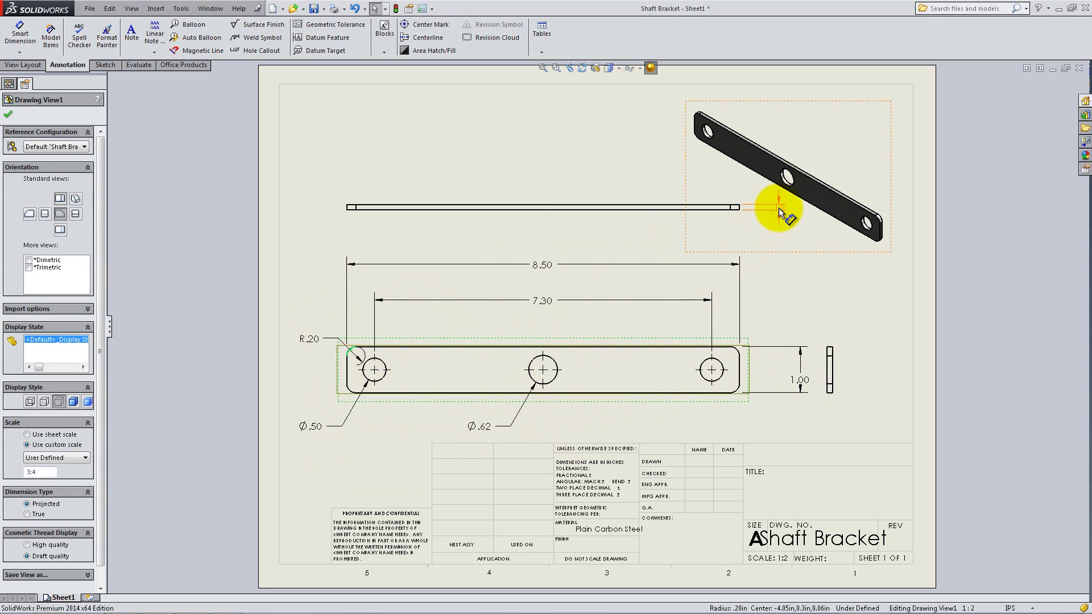
# Reattach the .12 thickness dimension at the top view's left end.
pyautogui.moveTo(776, 209)
pyautogui.mouseDown()
pyautogui.moveTo(351, 212)
pyautogui.moveTo(304, 171)
pyautogui.moveTo(323, 166)
pyautogui.mouseUp()
pyautogui.moveTo(737, 205); pyautogui.dragTo(341, 205)
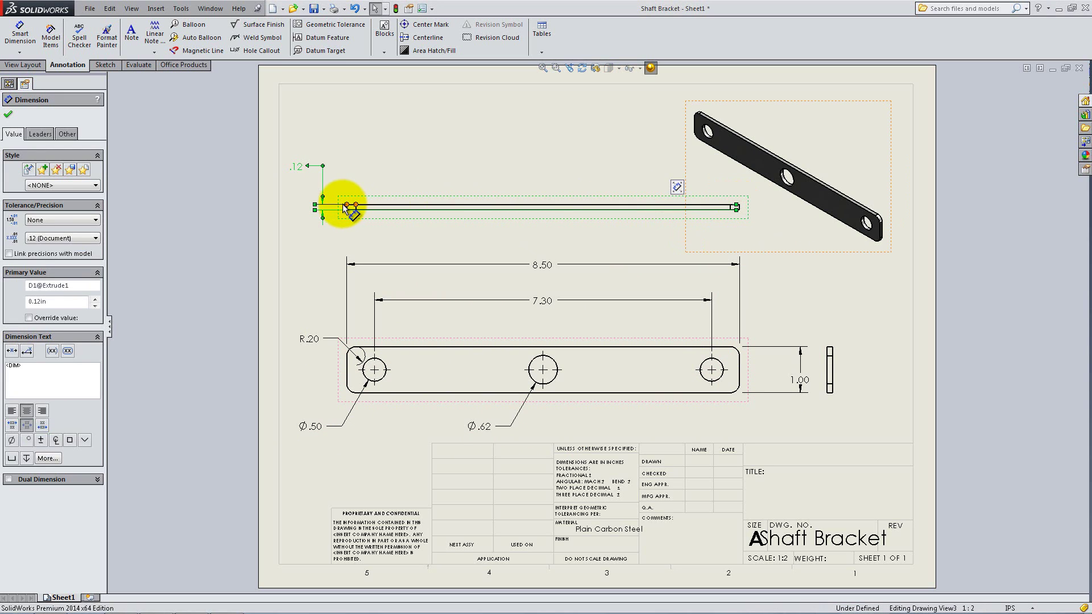
pyautogui.moveTo(736, 210); pyautogui.dragTo(344, 210)
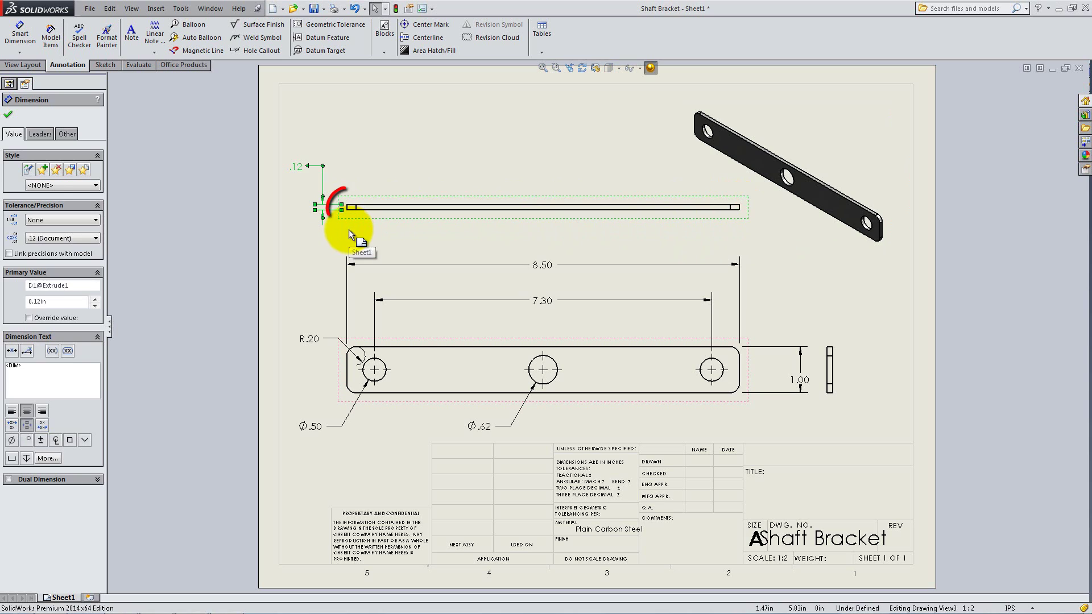
pyautogui.click(349, 230)
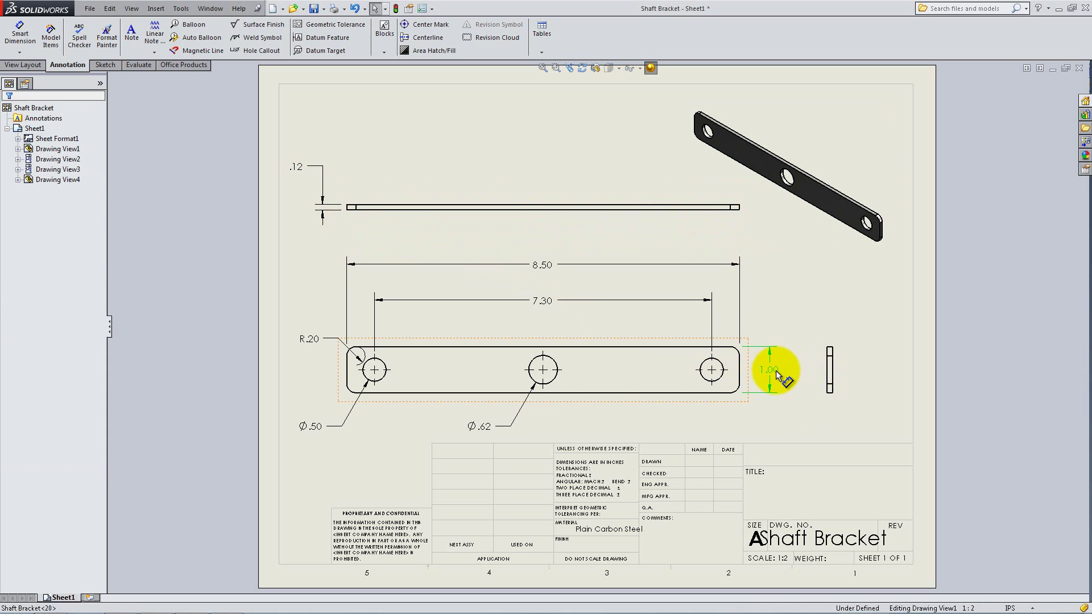
# Remove the old R.20 callout and dimension the left arc as R.20 above it.
pyautogui.click(795, 369)
pyautogui.click(316, 349)
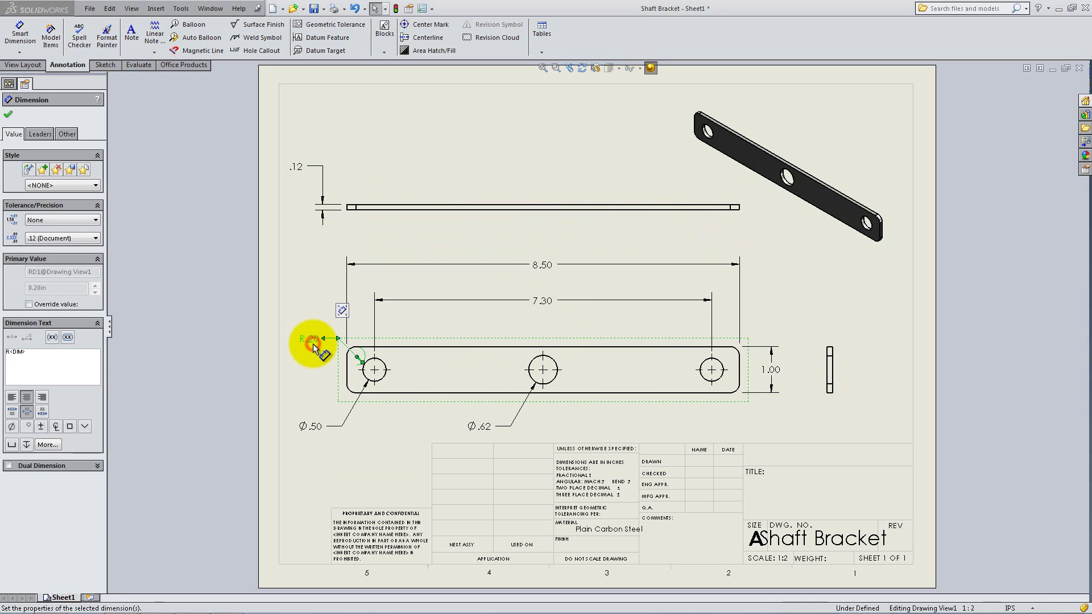
pyautogui.press('Escape')
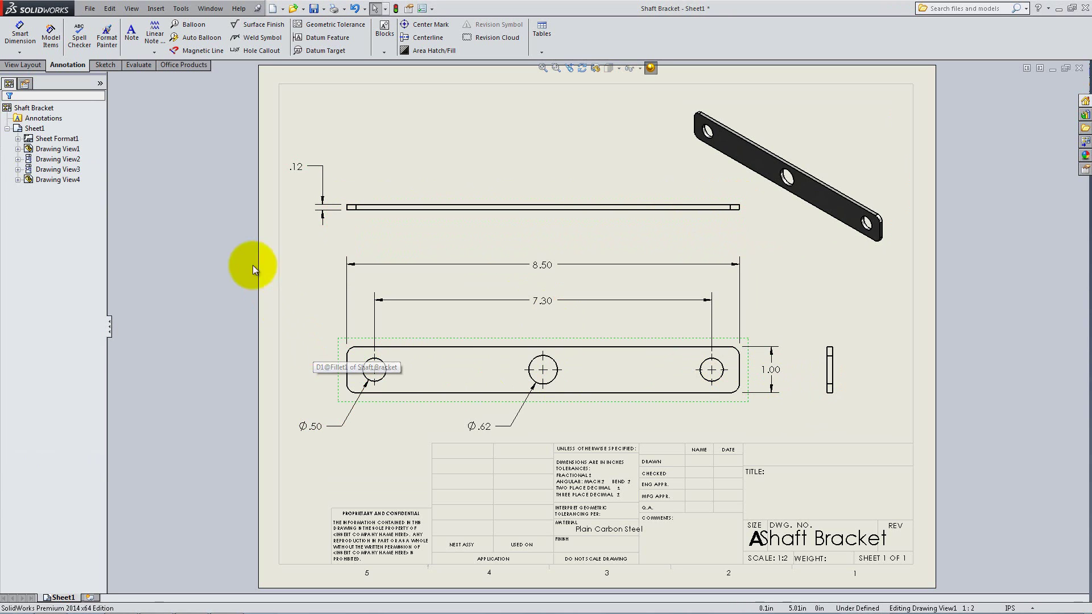
pyautogui.click(20, 35)
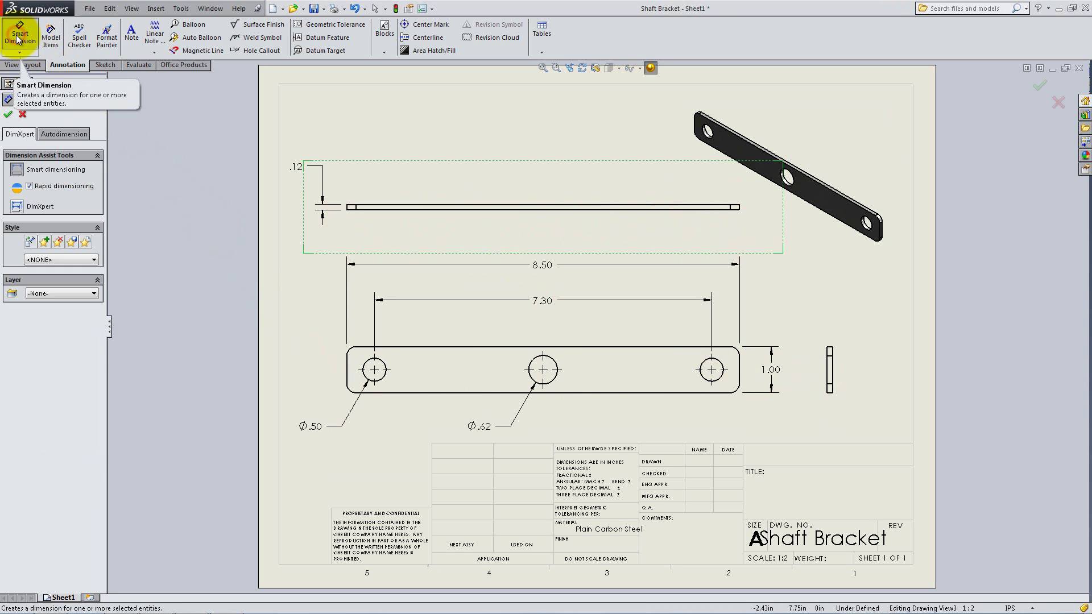
pyautogui.click(343, 349)
pyautogui.click(308, 323)
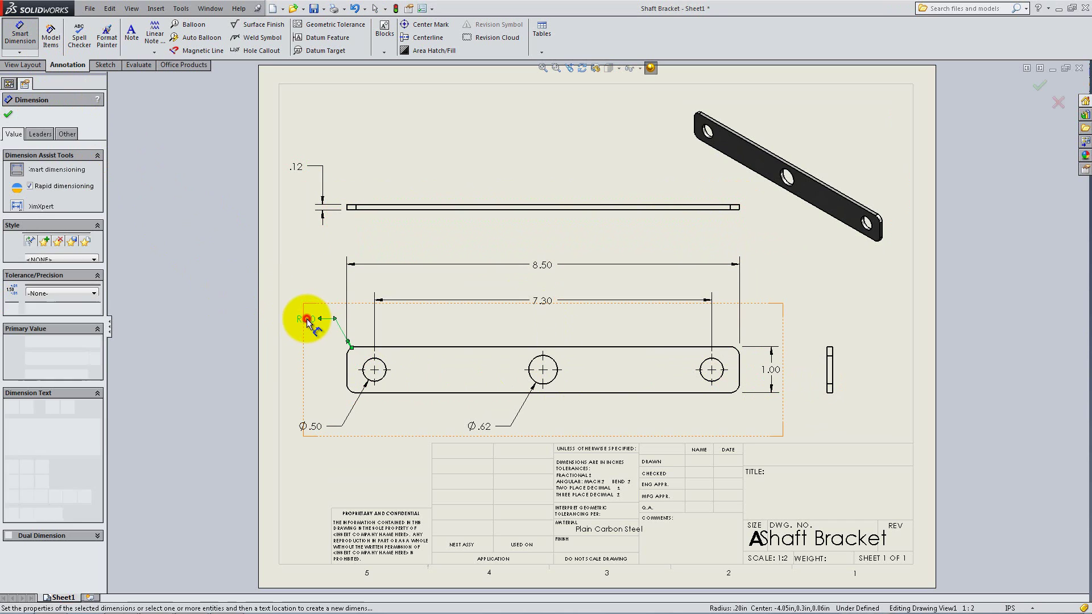
pyautogui.click(8, 115)
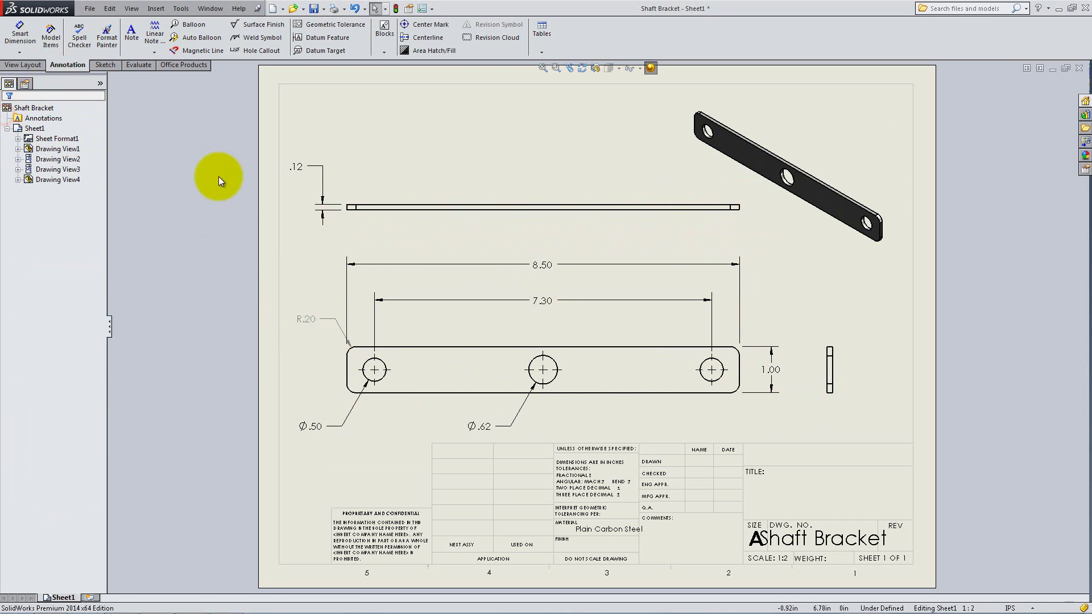
# Set the top view to Hidden Lines Visible so the three holes show dashed.
pyautogui.rightClick(364, 202)
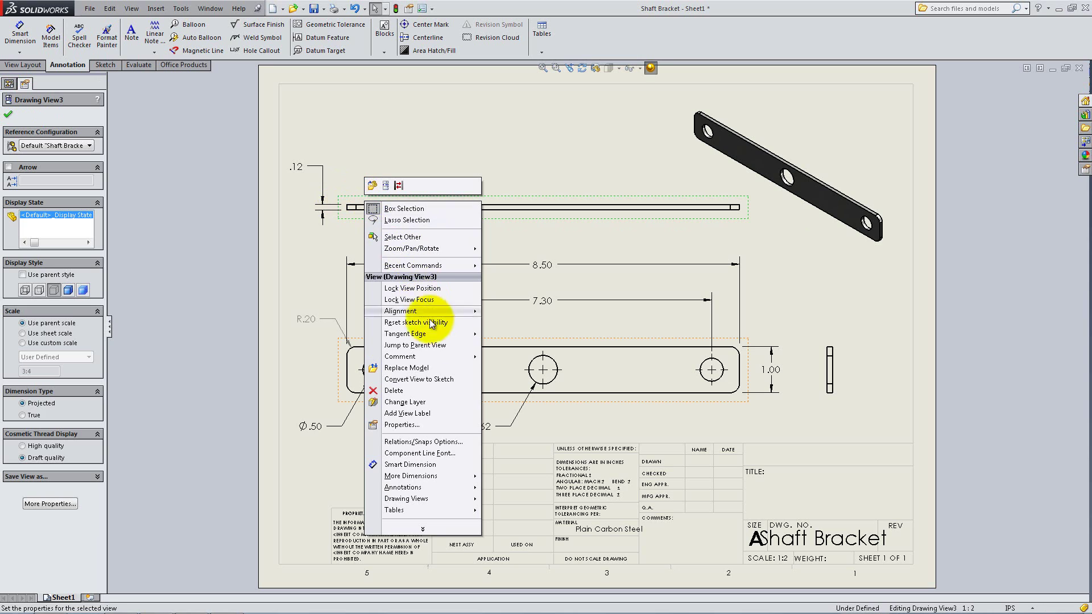
pyautogui.moveTo(446, 339)
pyautogui.click(514, 354)
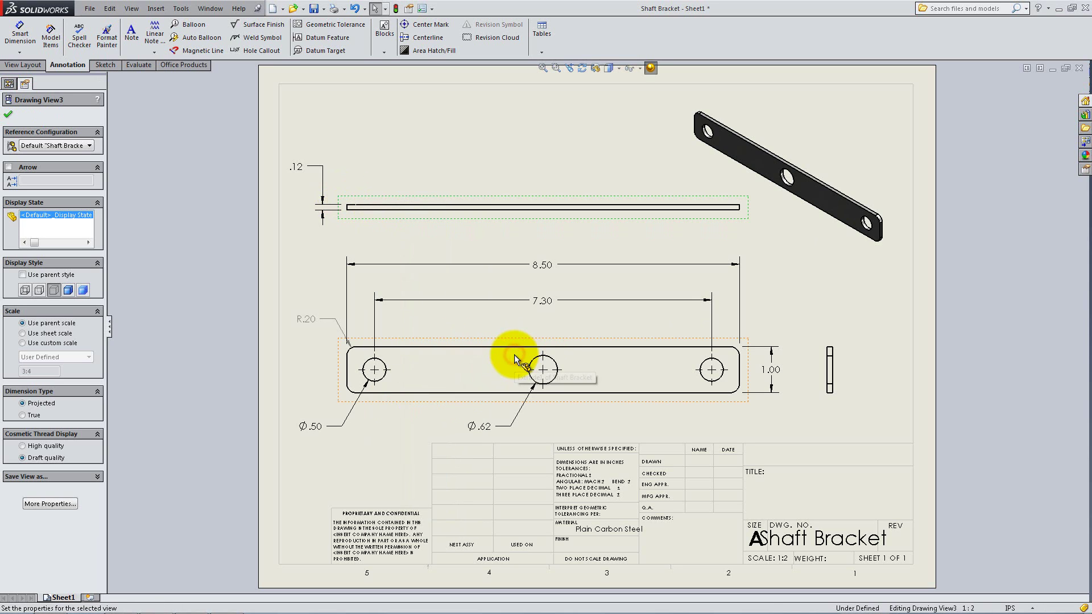
pyautogui.click(40, 291)
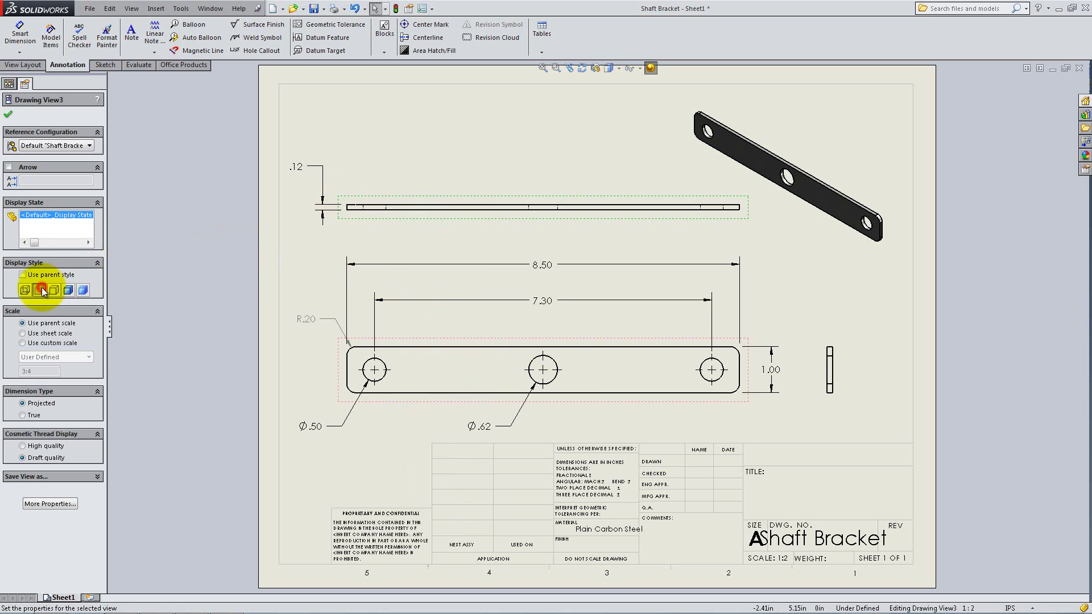
pyautogui.click(6, 116)
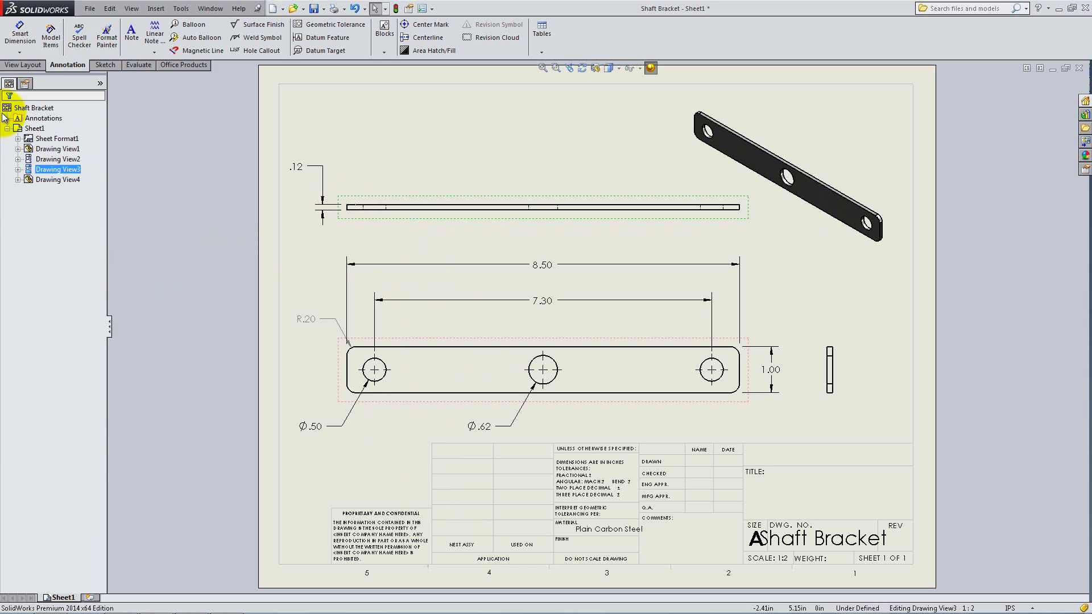
# Add centerlines through the three holes in the top view.
pyautogui.click(350, 205)
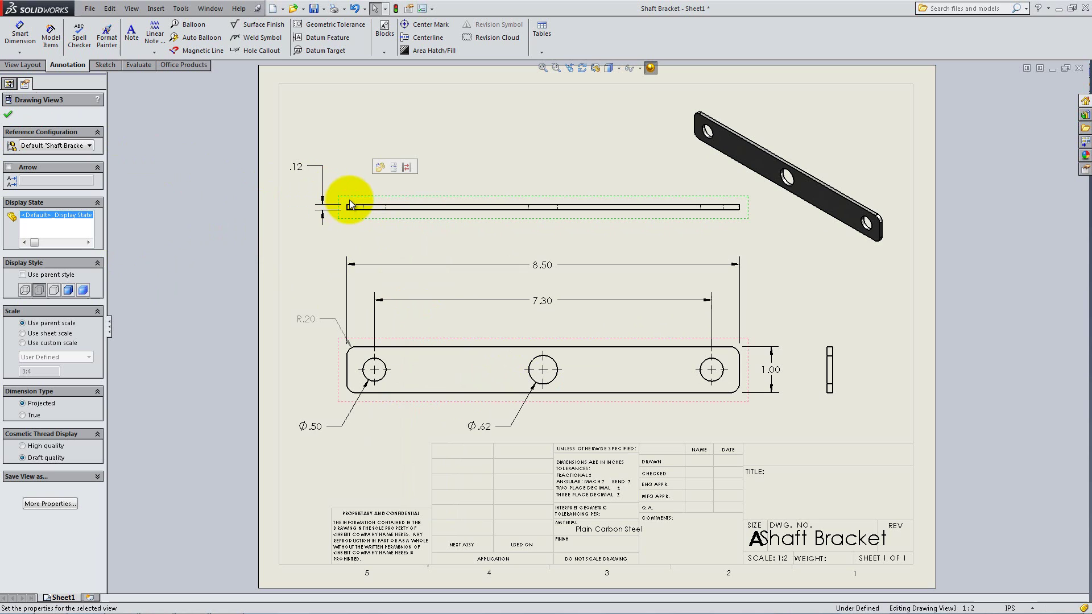
pyautogui.click(407, 40)
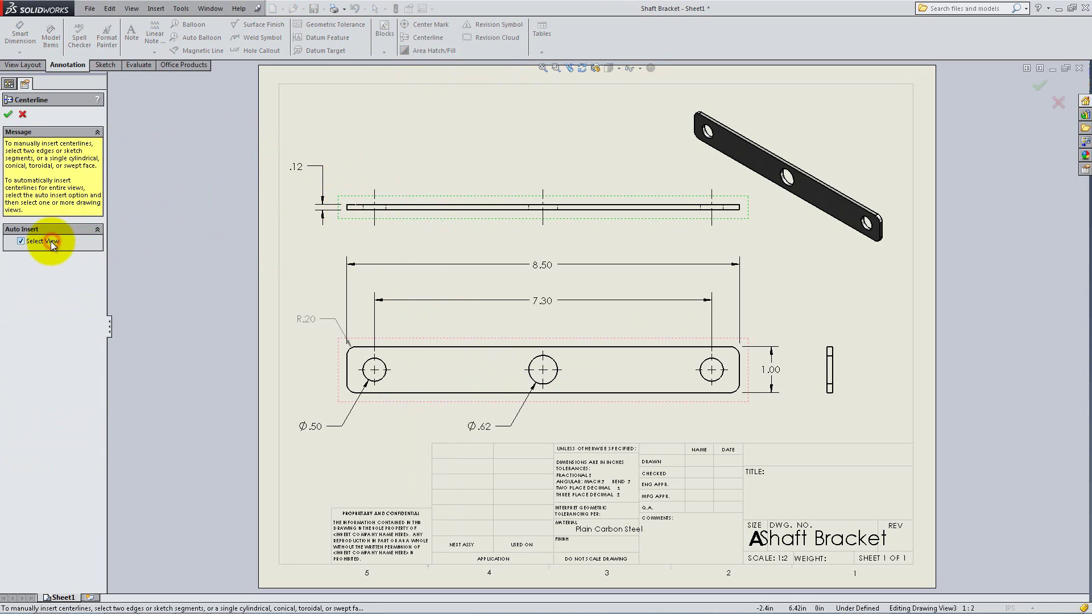
pyautogui.click(8, 114)
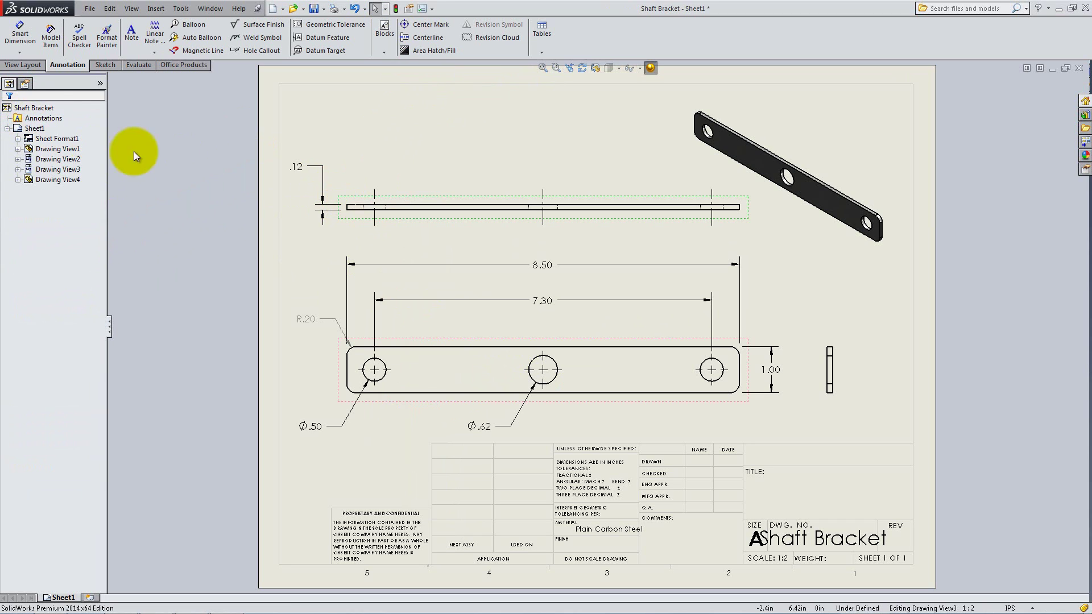
# Hide the right side view from the sheet.
pyautogui.rightClick(821, 358)
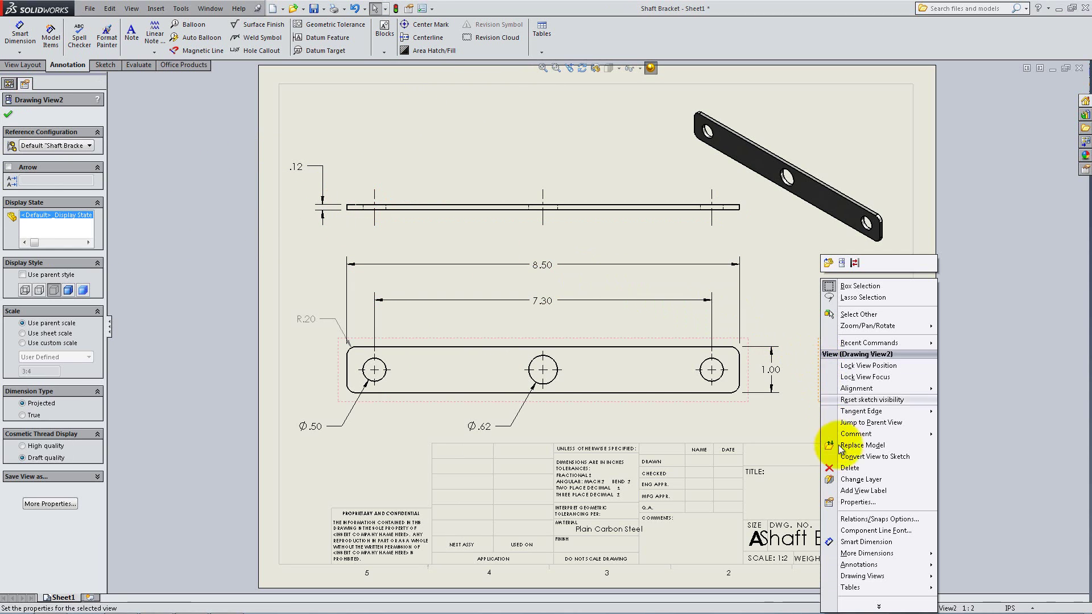
pyautogui.click(878, 606)
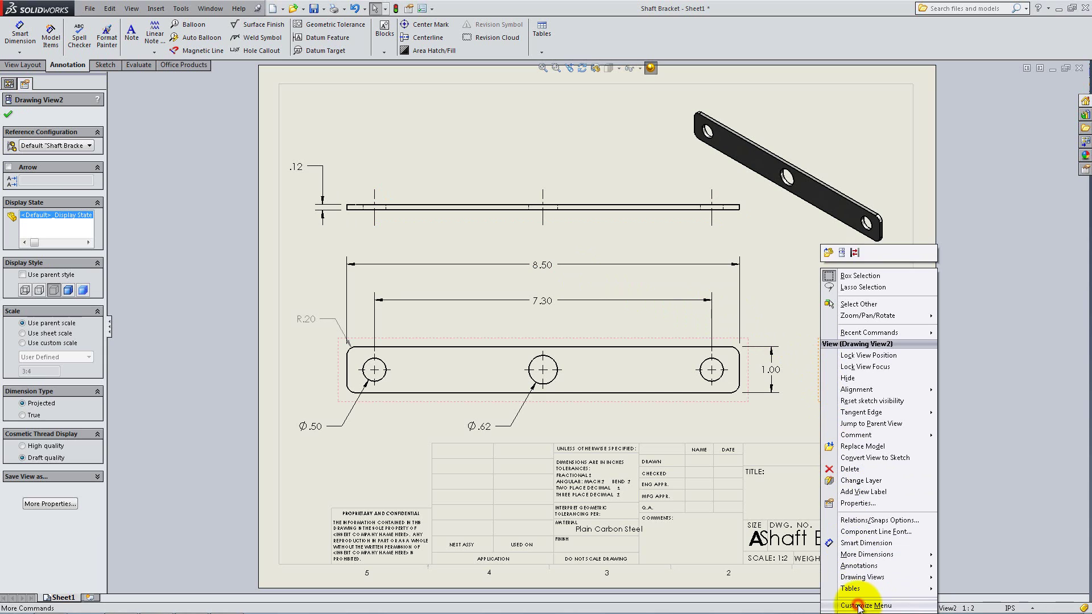
pyautogui.click(850, 379)
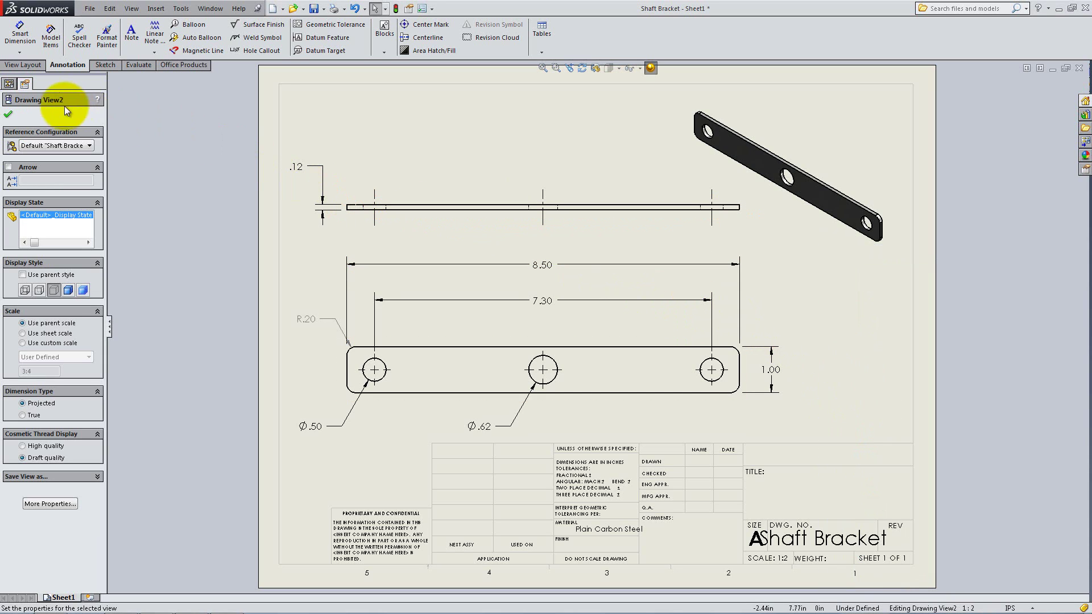
pyautogui.click(9, 114)
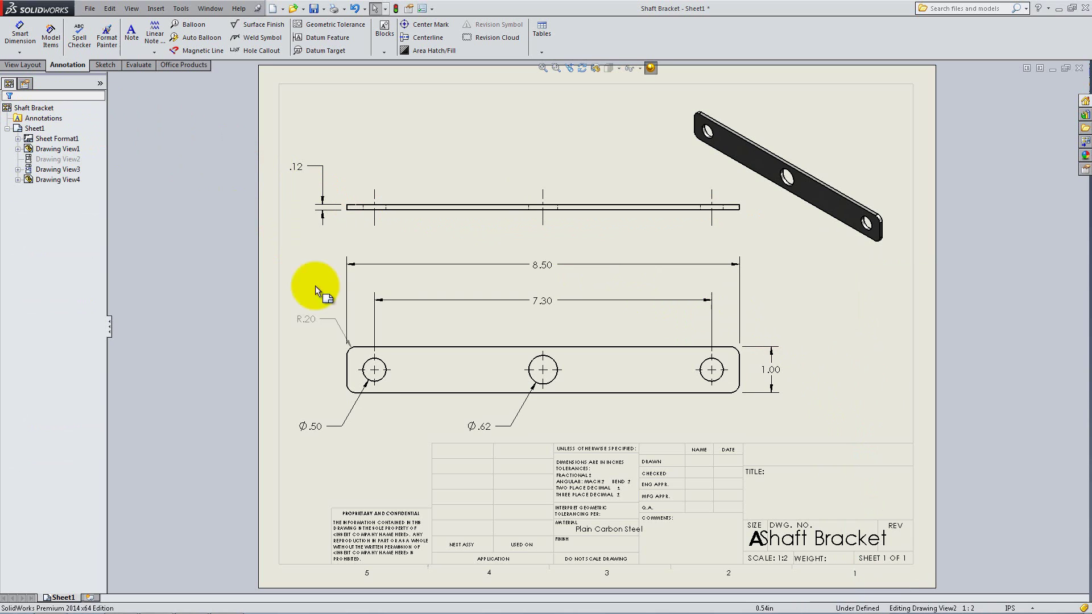
# In the sheet format, make the Shaft Bracket title 18 pt and enter revision A.
pyautogui.rightClick(387, 435)
pyautogui.click(455, 251)
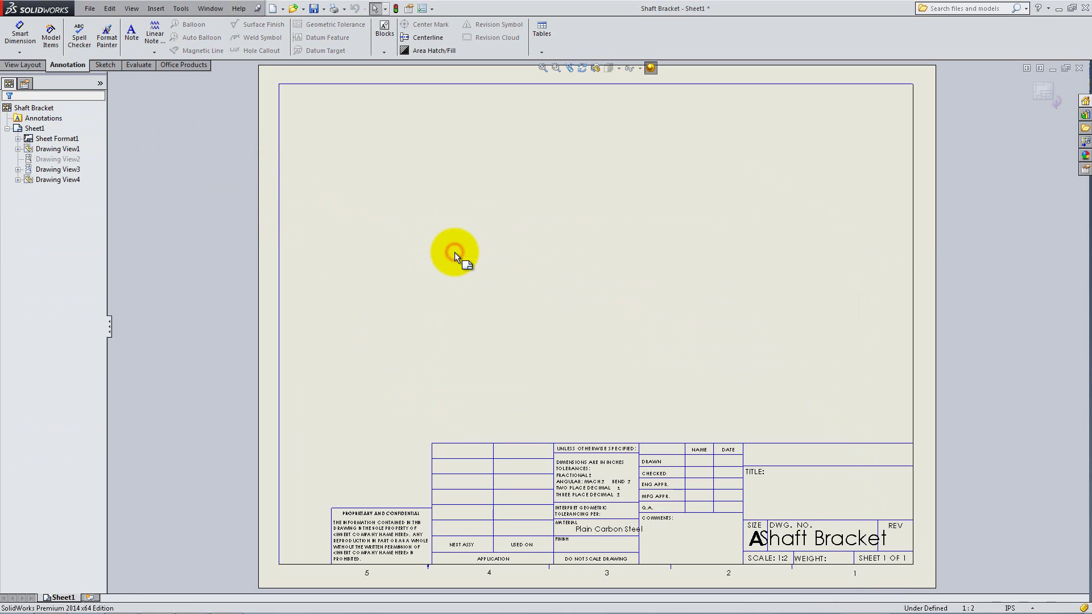
pyautogui.doubleClick(822, 541)
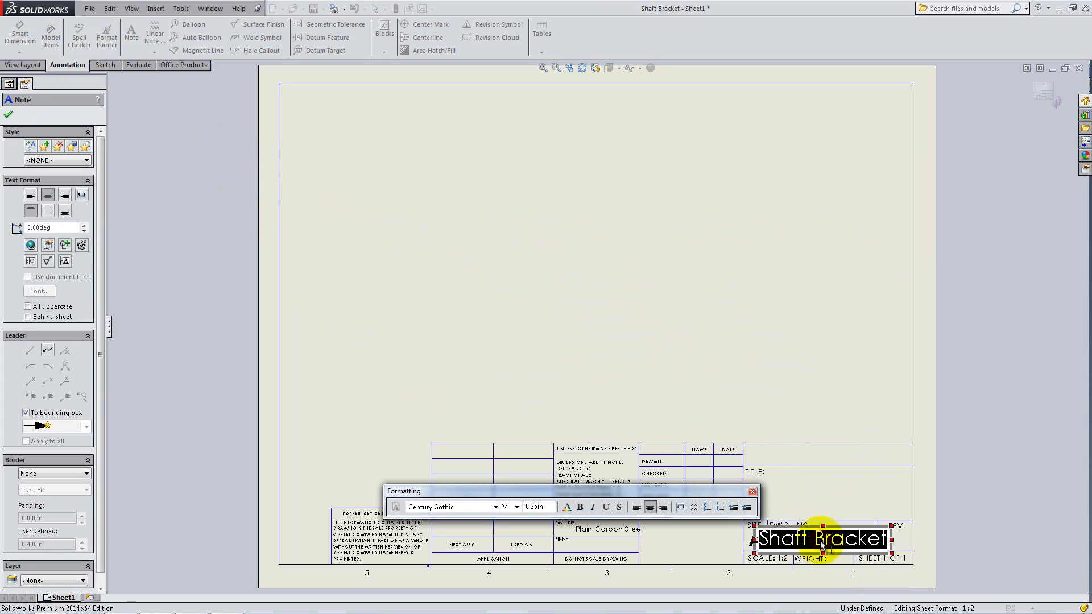
pyautogui.click(517, 507)
pyautogui.click(505, 428)
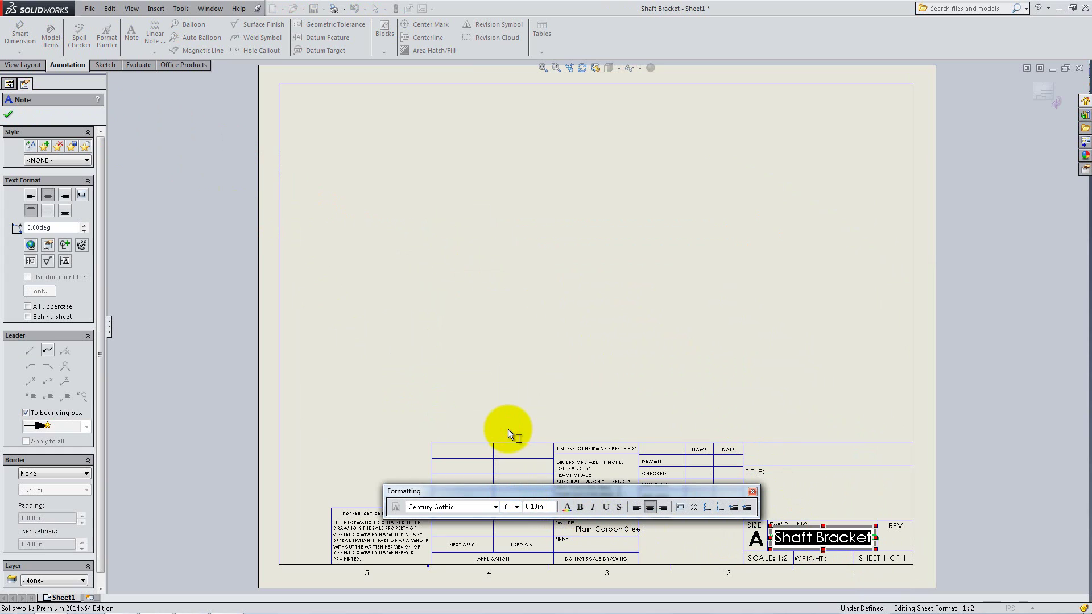
pyautogui.click(895, 542)
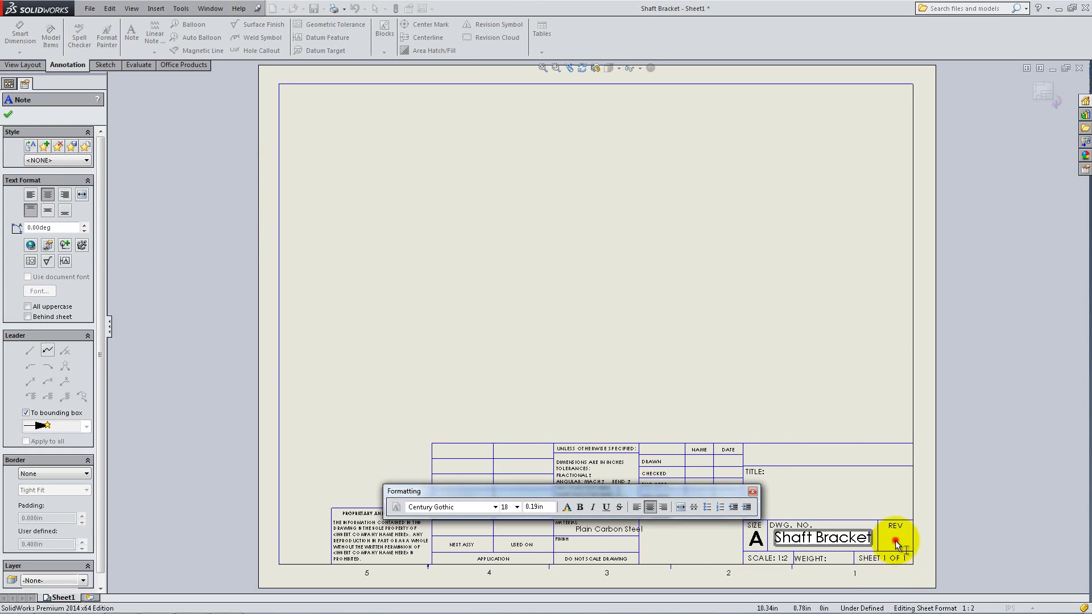
pyautogui.click(895, 540)
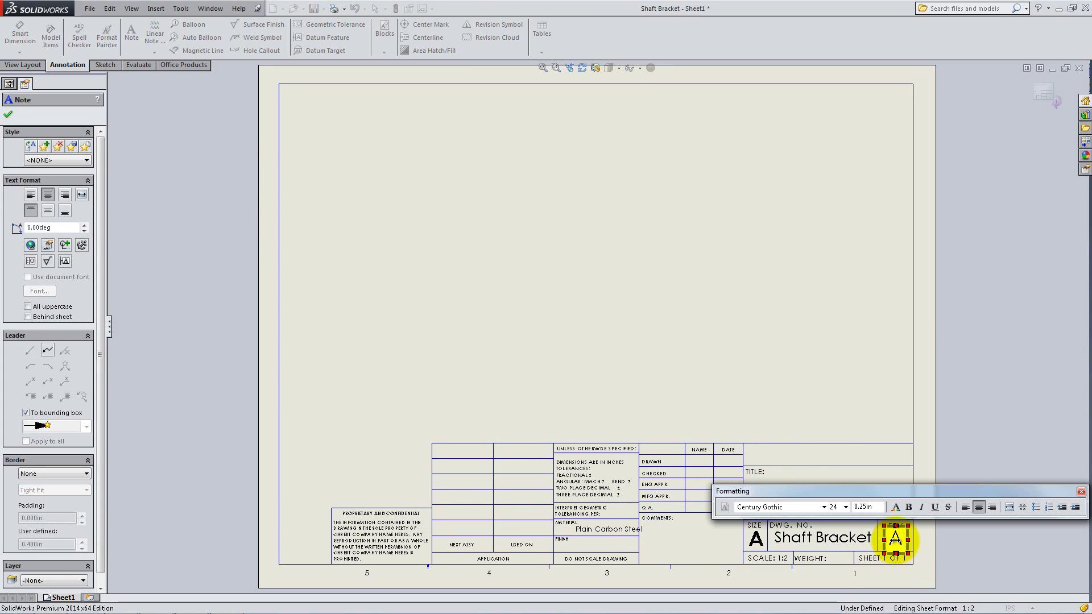
pyautogui.click(877, 442)
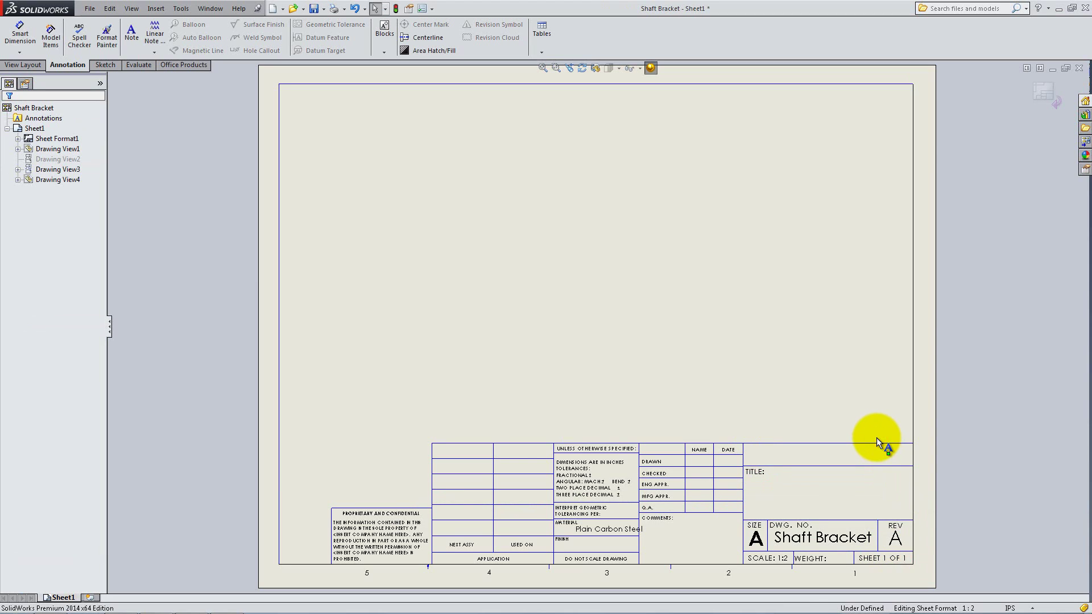
# Add a DrawnBy custom property holding the drafter's initials.
pyautogui.click(89, 8)
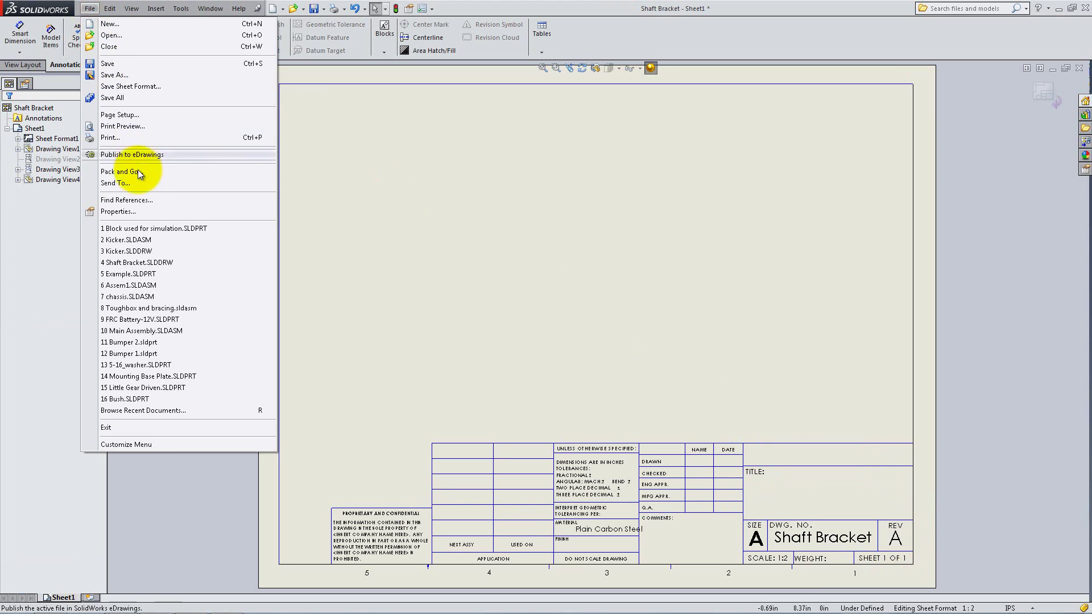
pyautogui.click(138, 213)
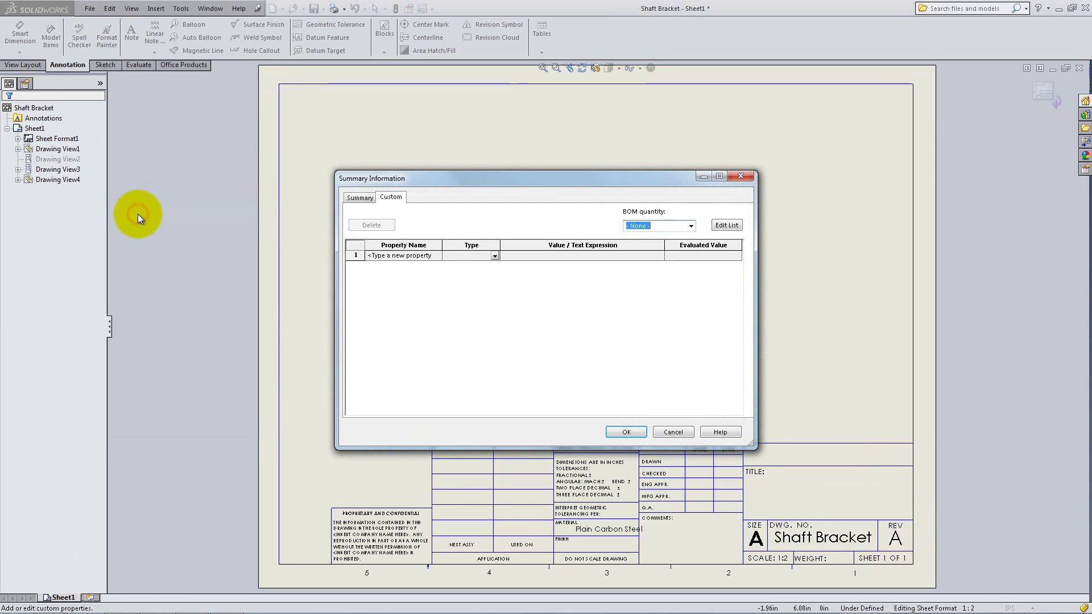
pyautogui.click(407, 256)
pyautogui.click(436, 256)
pyautogui.scroll(-5, 418, 307)
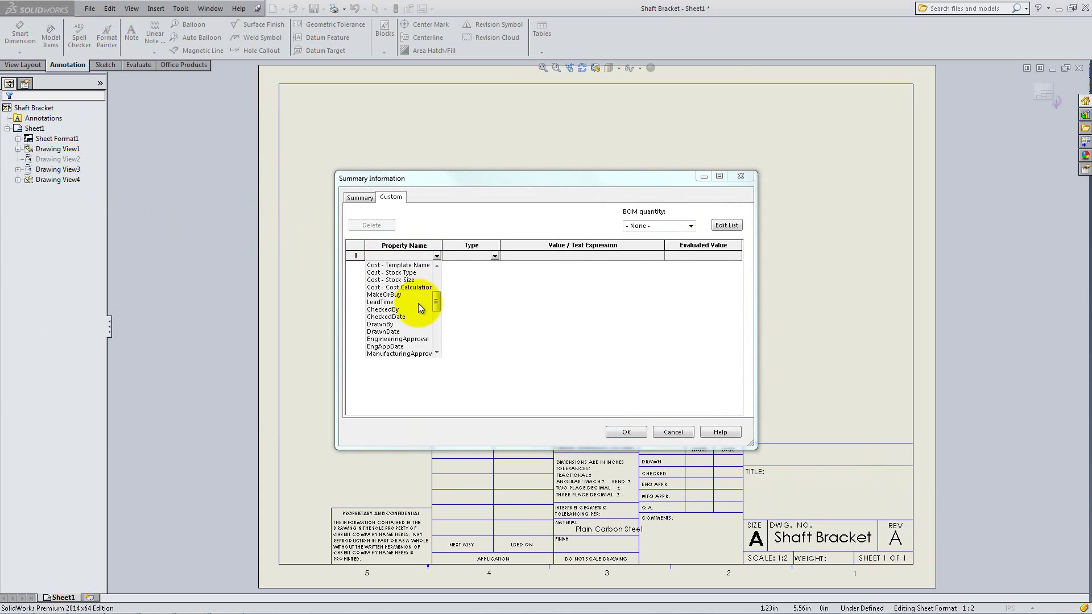
pyautogui.click(380, 324)
pyautogui.click(504, 256)
pyautogui.write('RD')
# Add a DrawnDate custom property set to 07/30/2014.
pyautogui.click(425, 269)
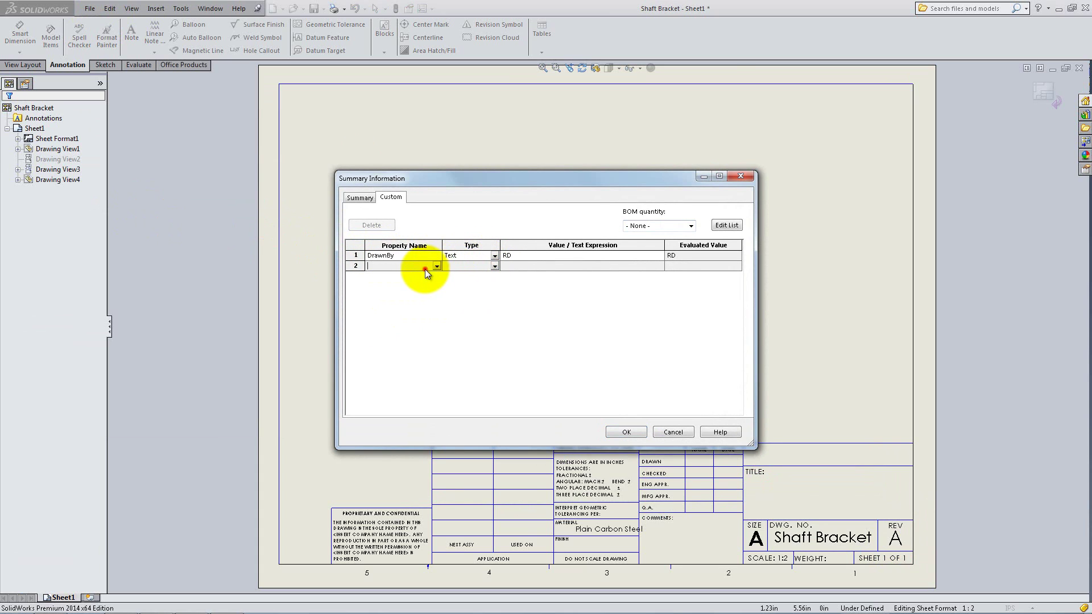
pyautogui.click(436, 265)
pyautogui.scroll(-3, 421, 296)
pyautogui.click(401, 292)
pyautogui.click(510, 266)
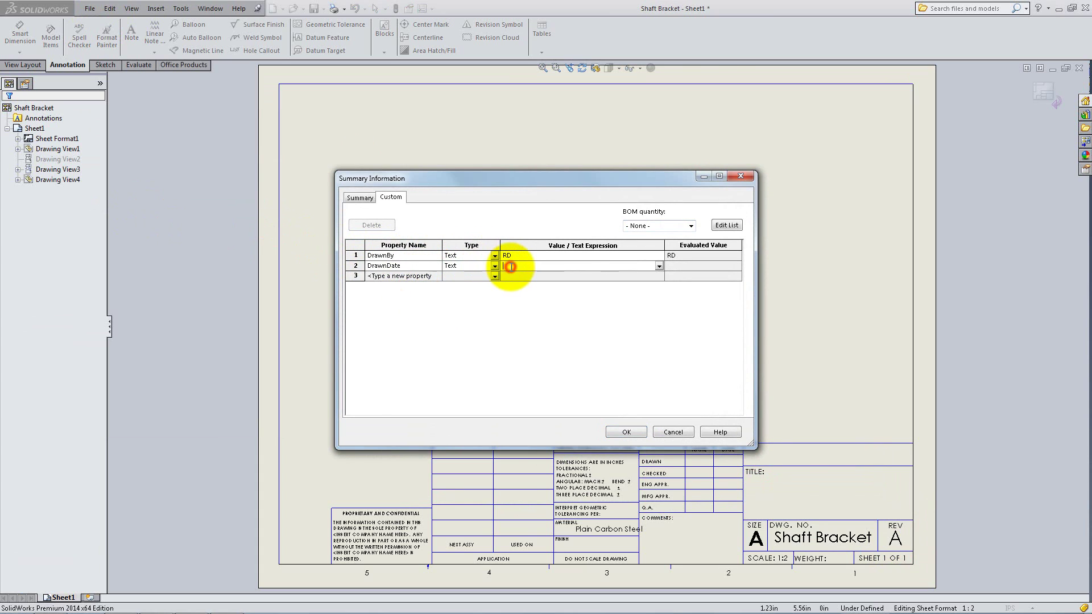
pyautogui.write('07/30/2014')
# Add a CompanyName custom property 'SOLIDWORKS Education' and apply the properties.
pyautogui.click(437, 277)
pyautogui.scroll(-5, 418, 308)
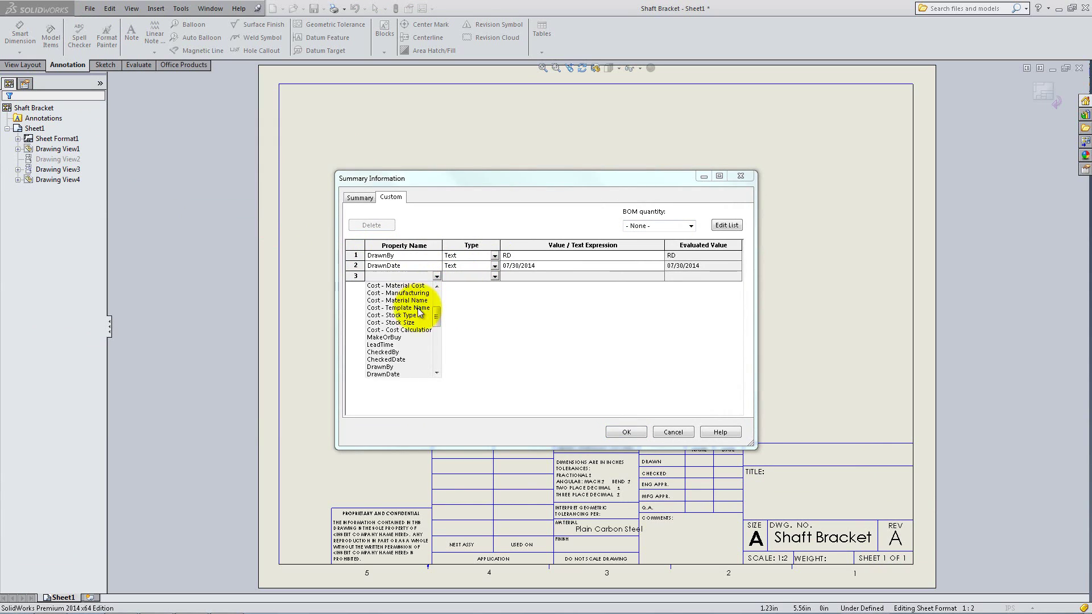
pyautogui.click(409, 333)
pyautogui.click(523, 277)
pyautogui.write('SOLIDWORKS Education')
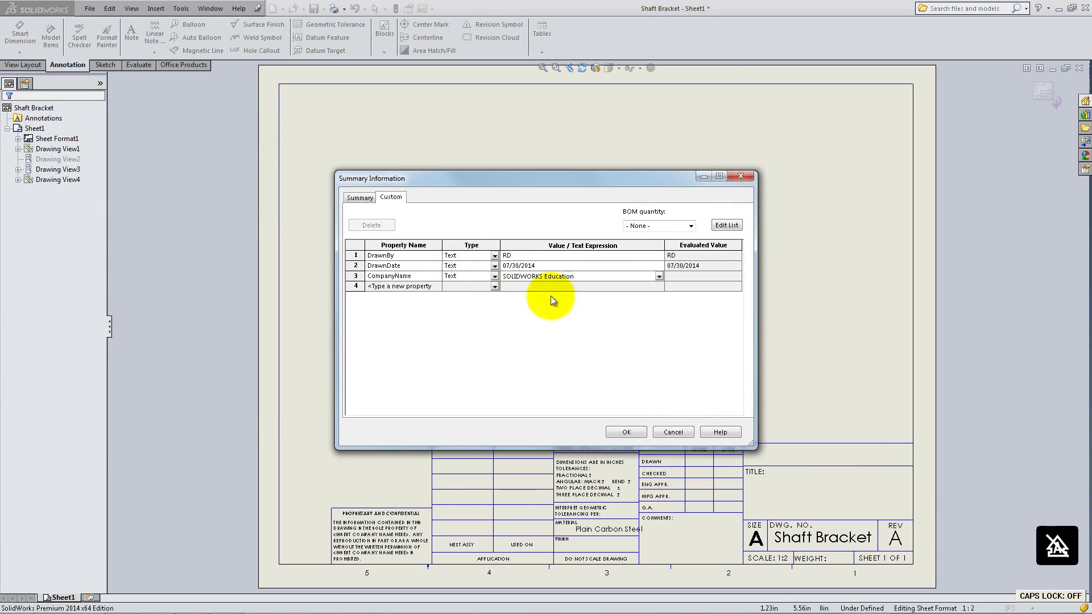
pyautogui.click(626, 432)
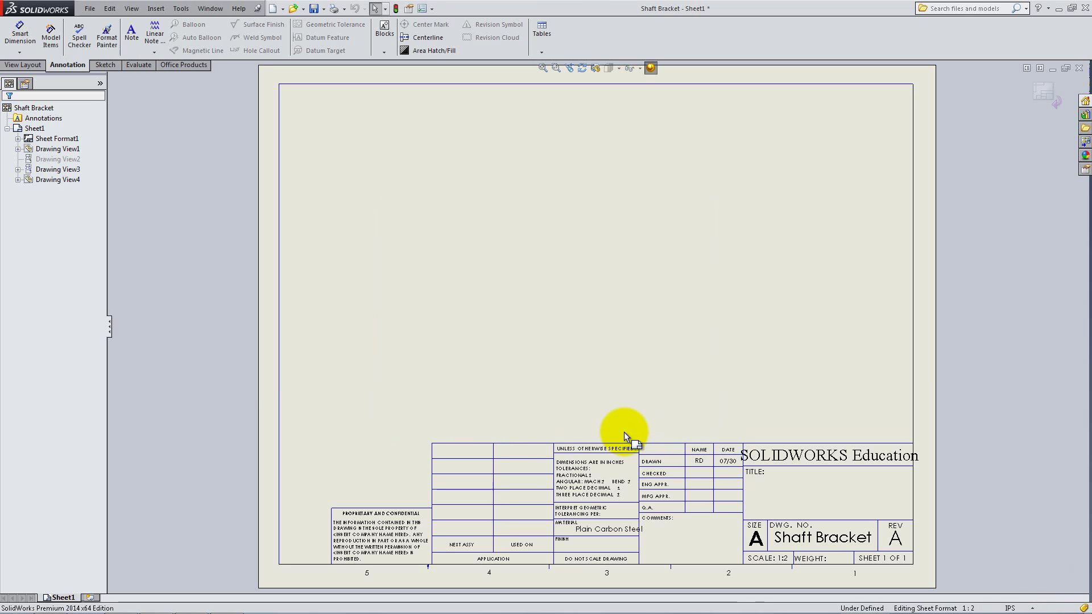
# Return to editing the sheet and open the Shaft Bracket part from the isometric view.
pyautogui.click(660, 413)
pyautogui.rightClick(661, 413)
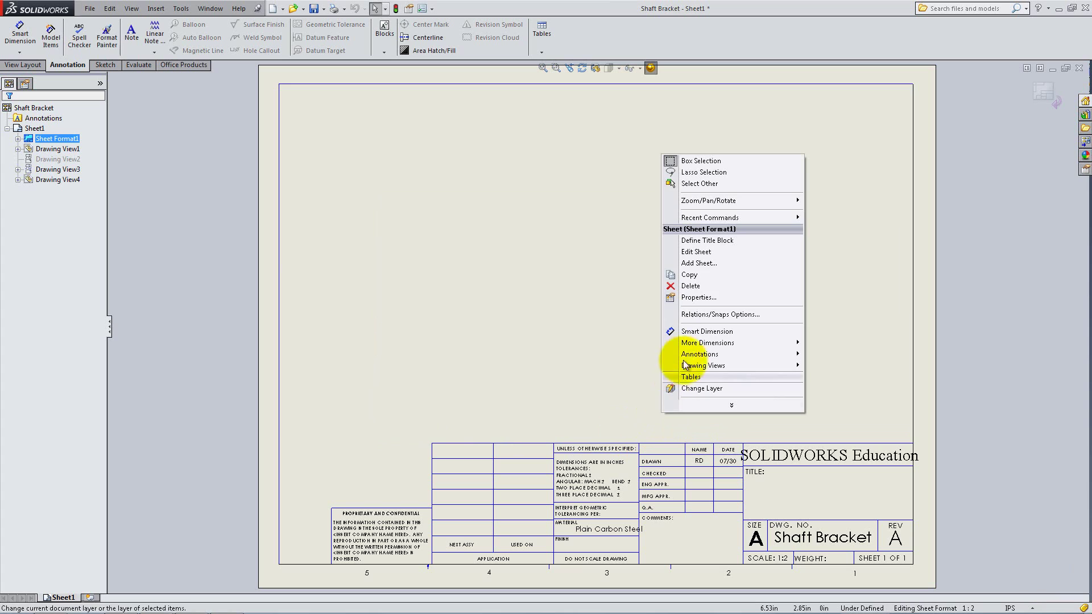
pyautogui.click(695, 251)
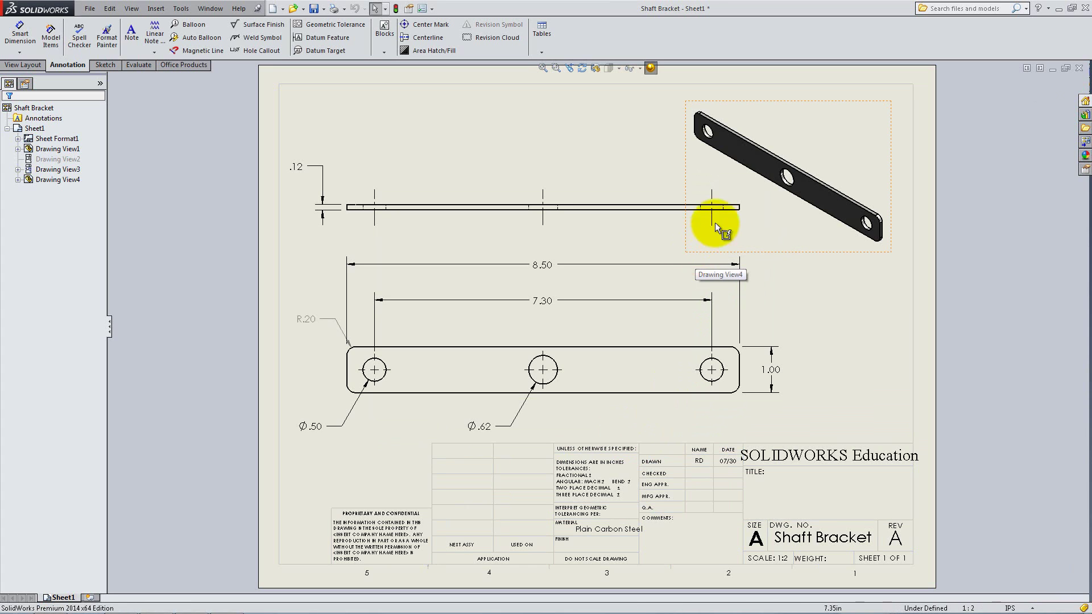
pyautogui.rightClick(745, 153)
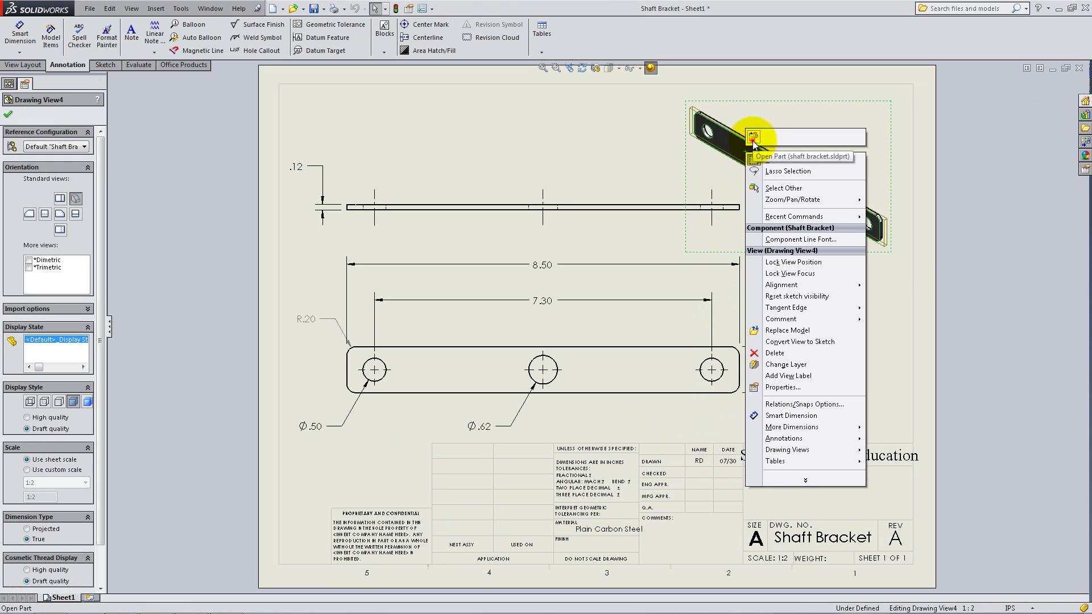
pyautogui.click(753, 137)
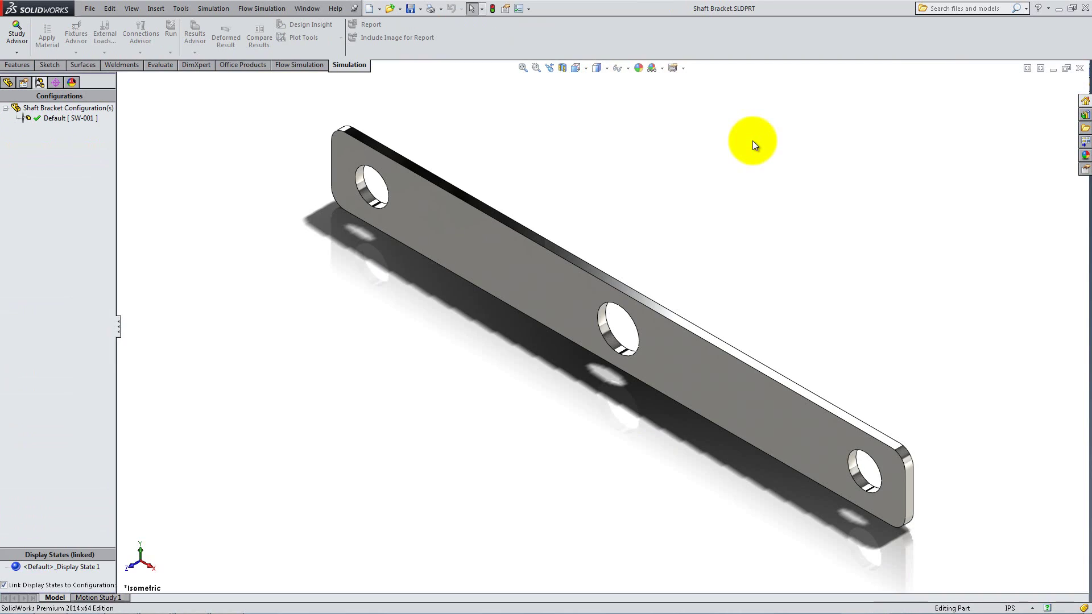
pyautogui.click(8, 82)
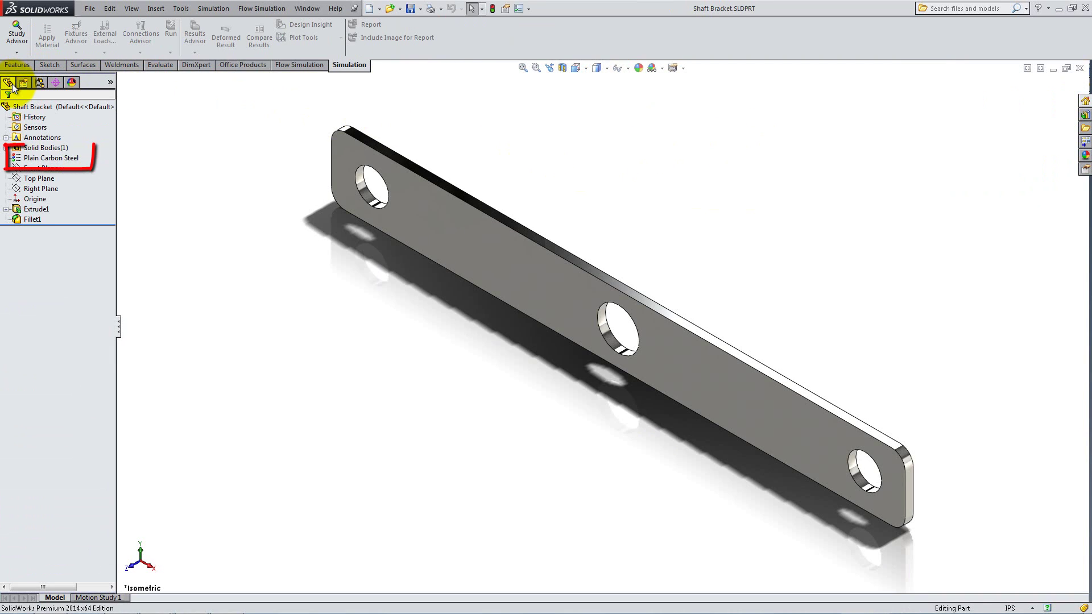
# Add a custom property 'Material' linked to SW-Material, then save the part.
pyautogui.click(91, 8)
pyautogui.click(126, 262)
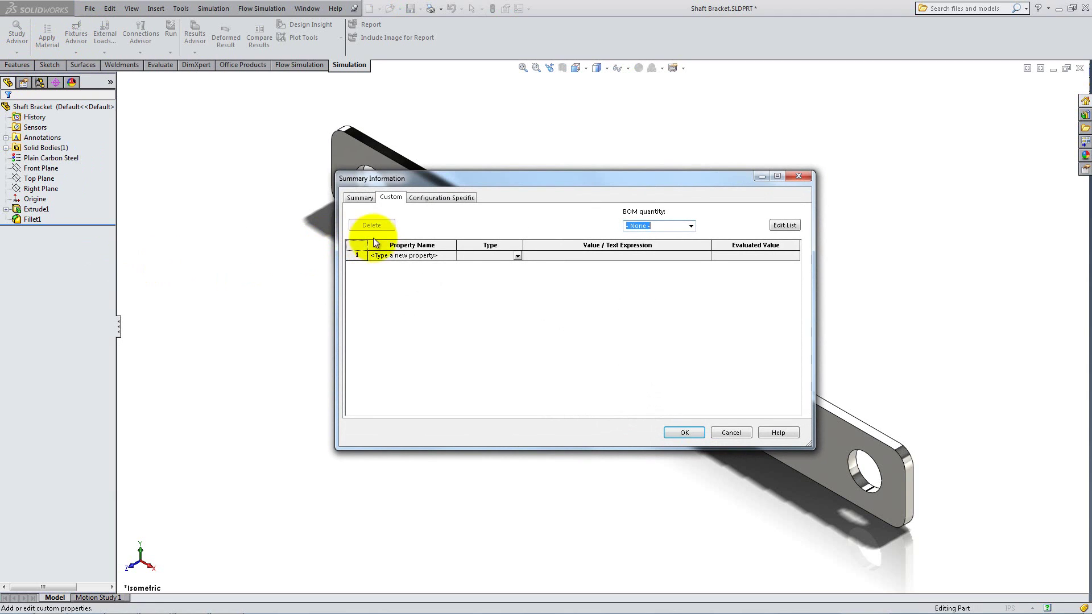
pyautogui.click(421, 256)
pyautogui.click(449, 256)
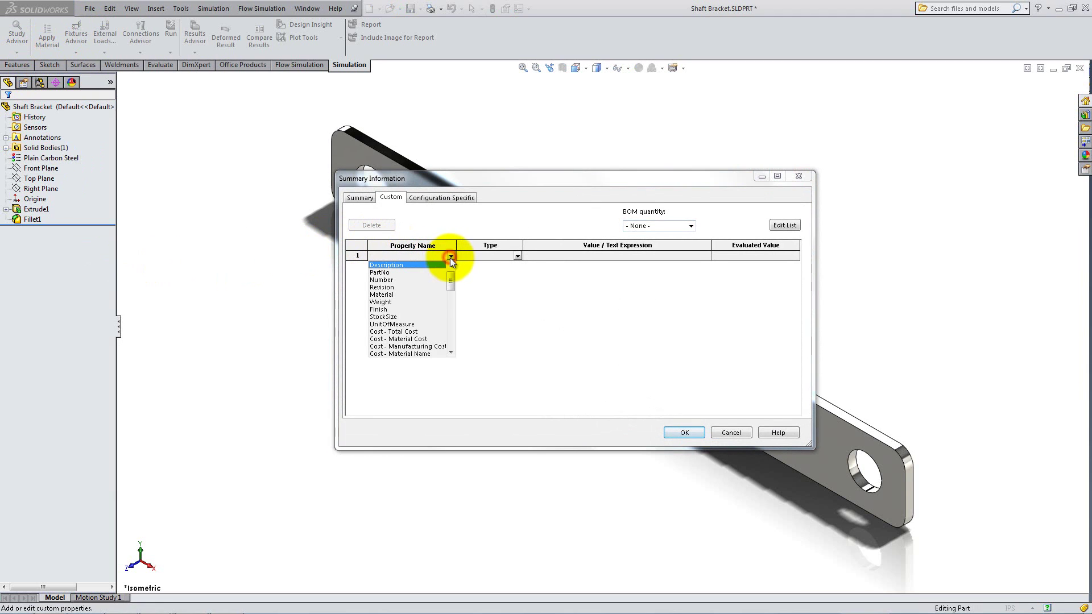
pyautogui.click(391, 295)
pyautogui.click(582, 256)
pyautogui.click(706, 256)
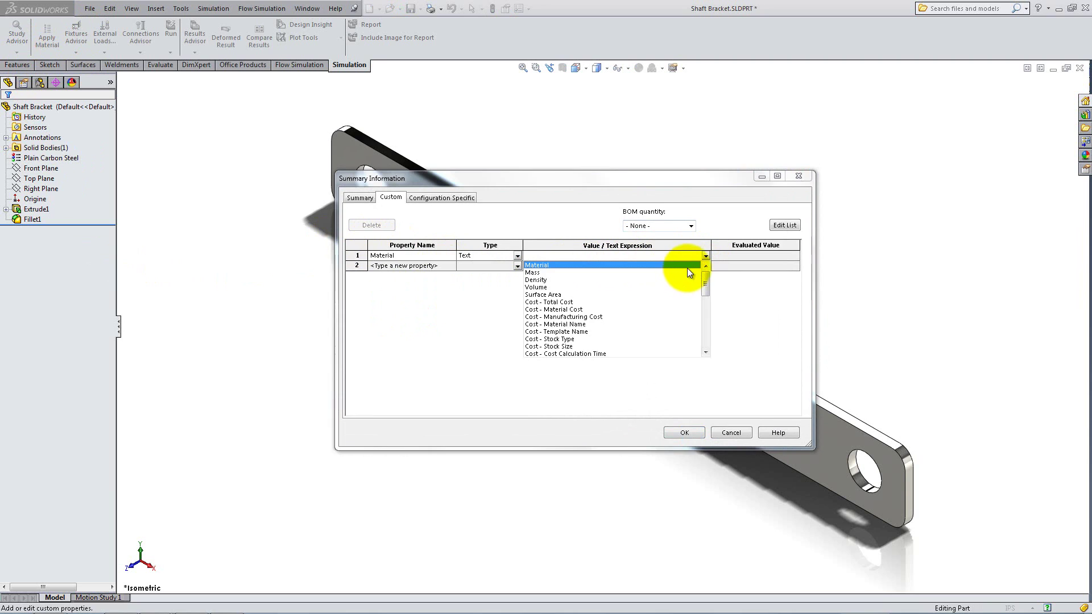
pyautogui.click(687, 266)
pyautogui.click(684, 433)
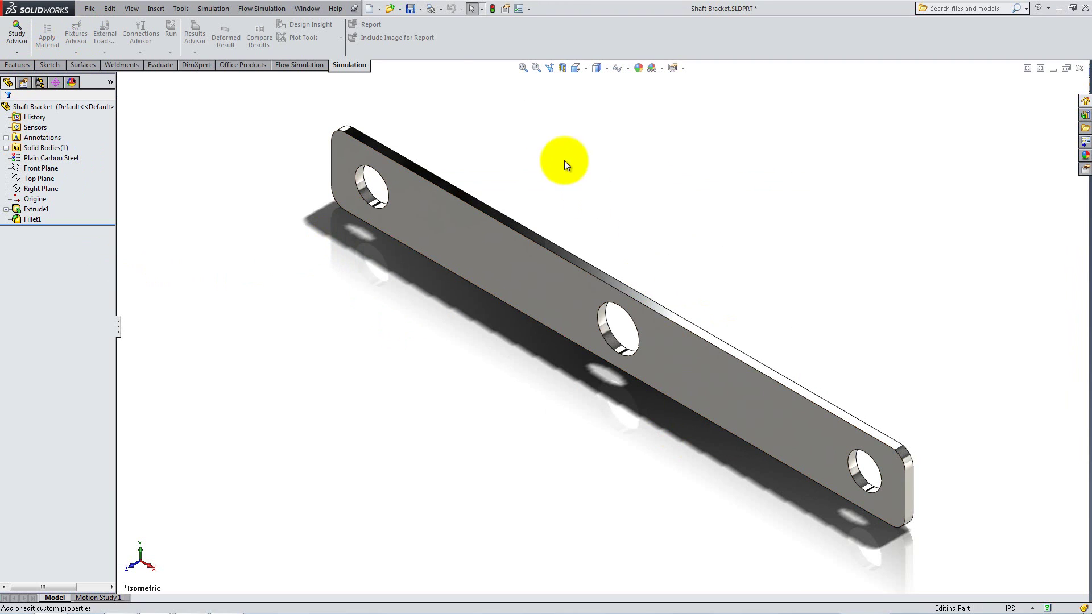
pyautogui.click(410, 9)
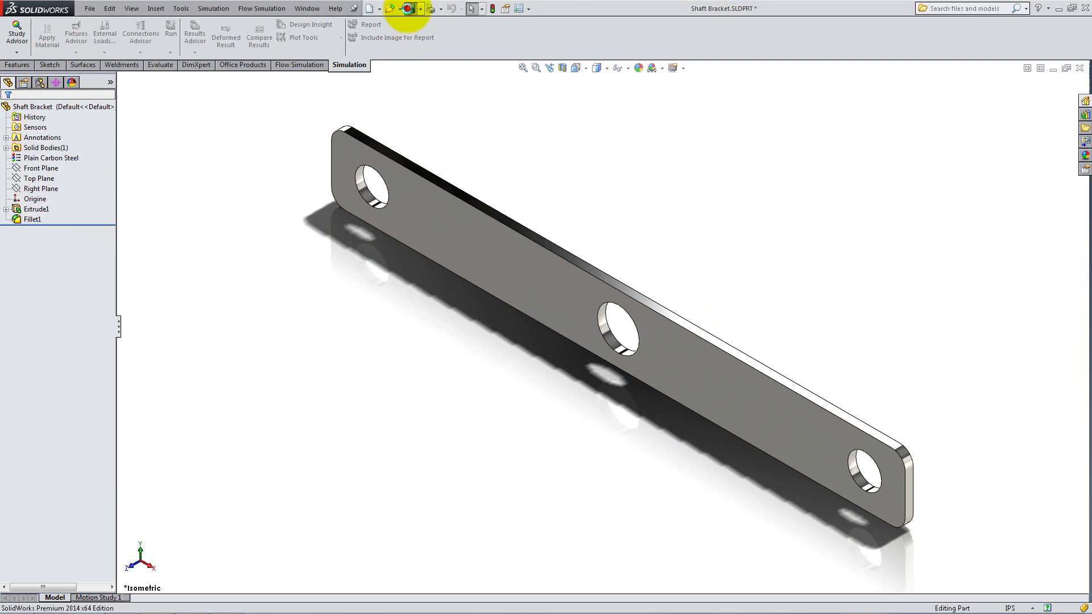
pyautogui.click(307, 8)
# In the Shaft Bracket drawing's sheet format, insert the picture SolidWorks_Logotype_CMYK_Black.png.
pyautogui.click(326, 110)
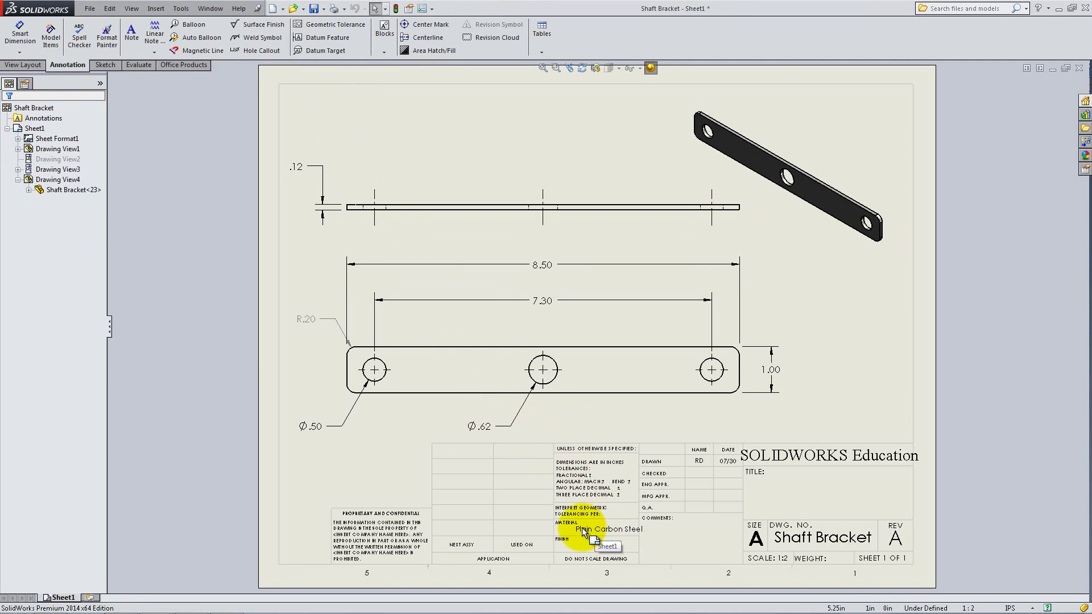
pyautogui.rightClick(632, 421)
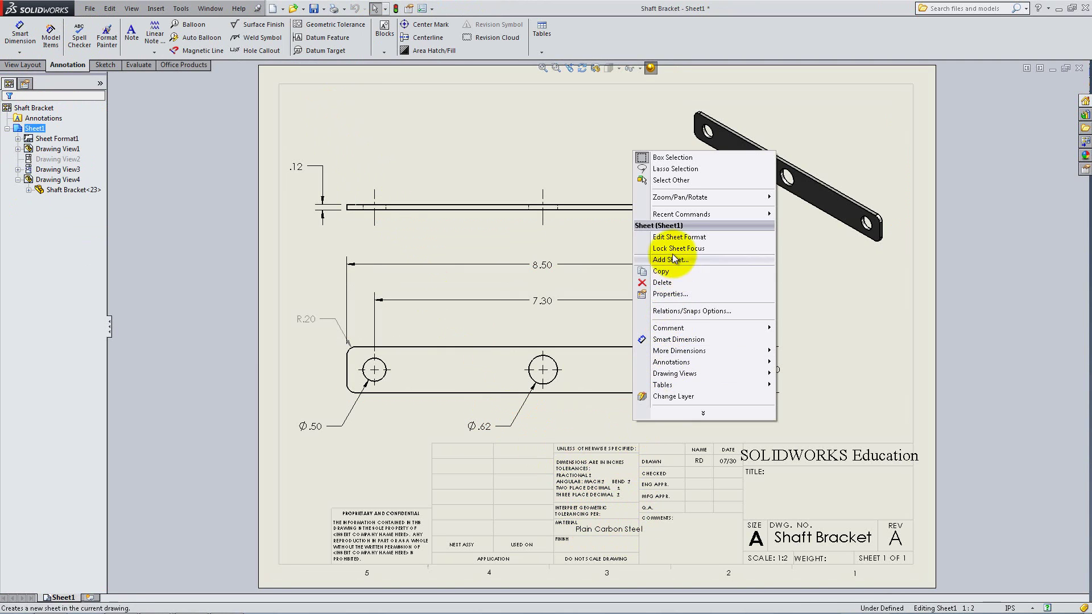
pyautogui.click(674, 235)
pyautogui.click(156, 8)
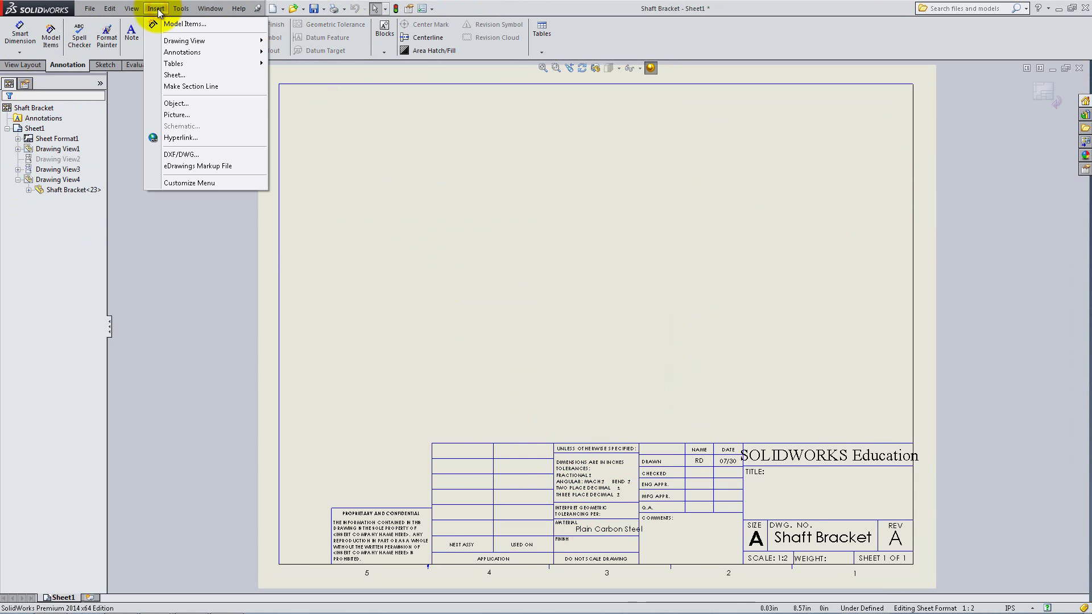
pyautogui.click(159, 119)
pyautogui.doubleClick(429, 154)
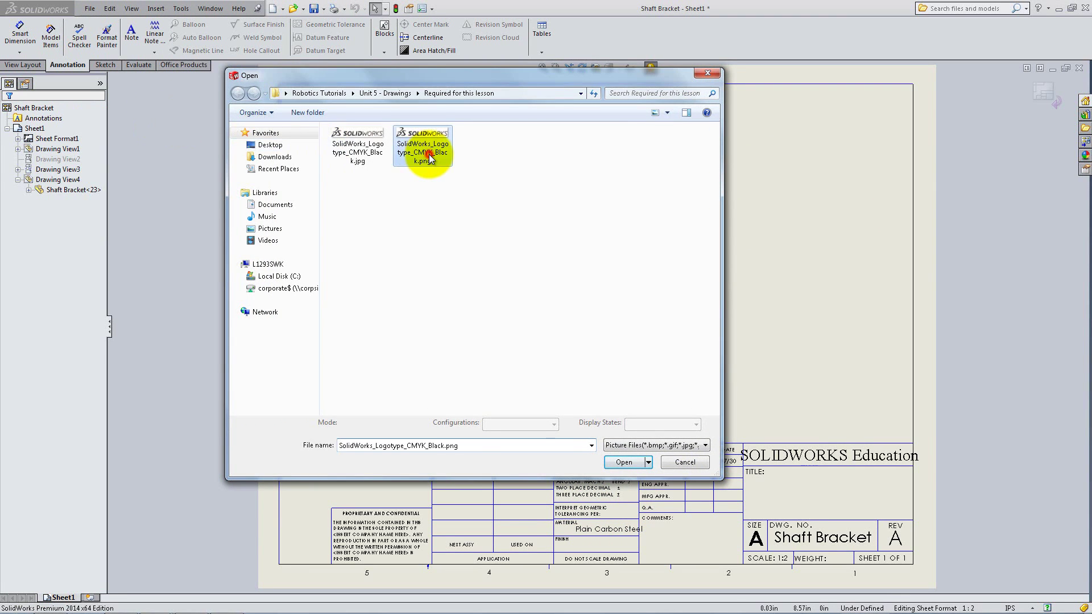
# Shrink the logo into the box above the proprietary notes and return to sheet editing.
pyautogui.moveTo(460, 514); pyautogui.dragTo(482, 439)
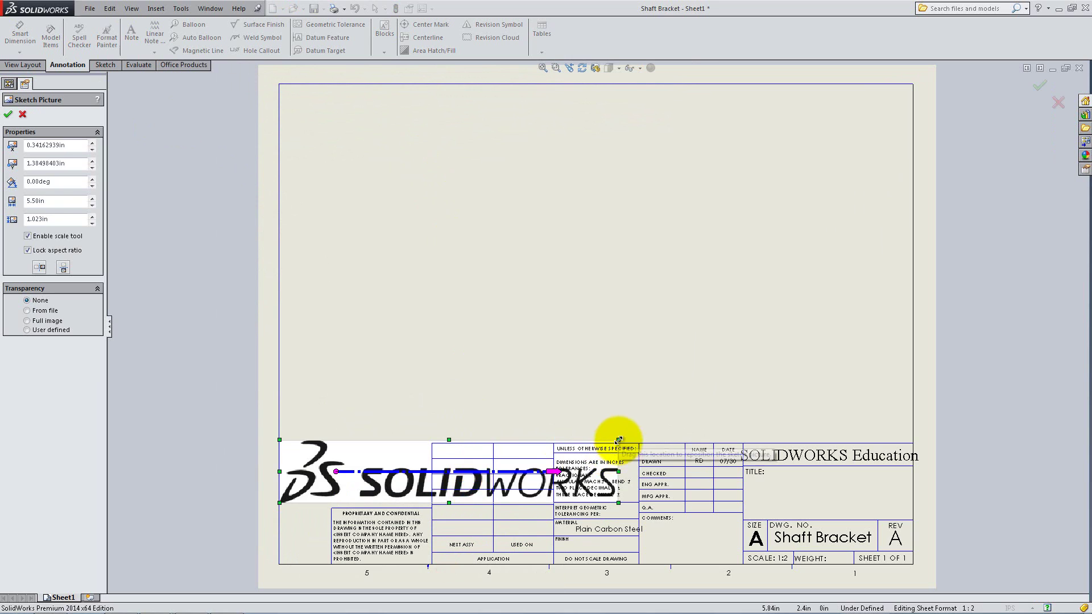
pyautogui.moveTo(620, 449); pyautogui.dragTo(414, 498)
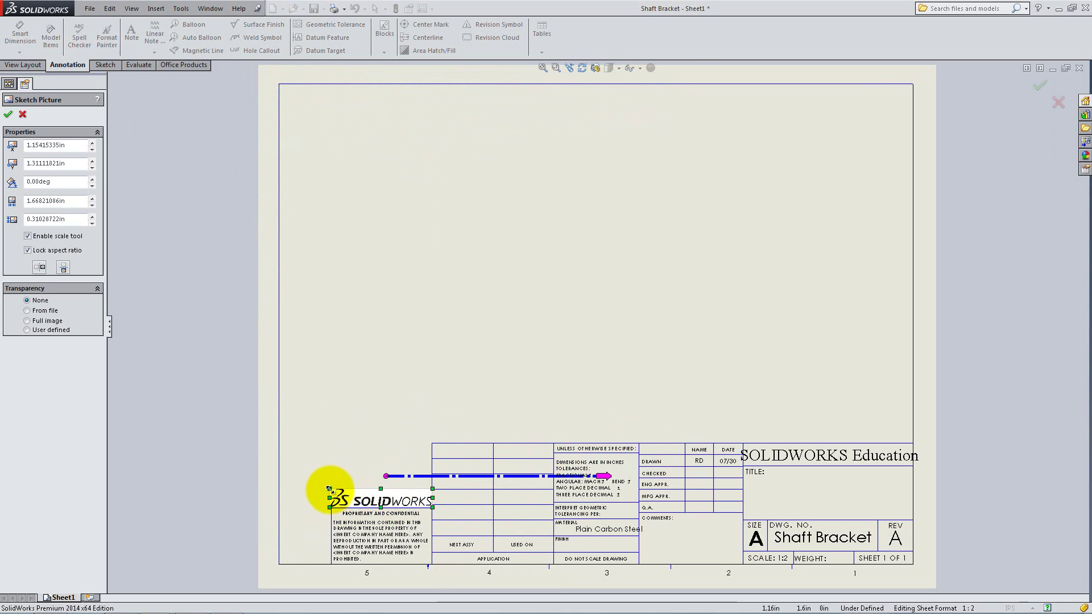
pyautogui.moveTo(331, 488); pyautogui.dragTo(332, 490)
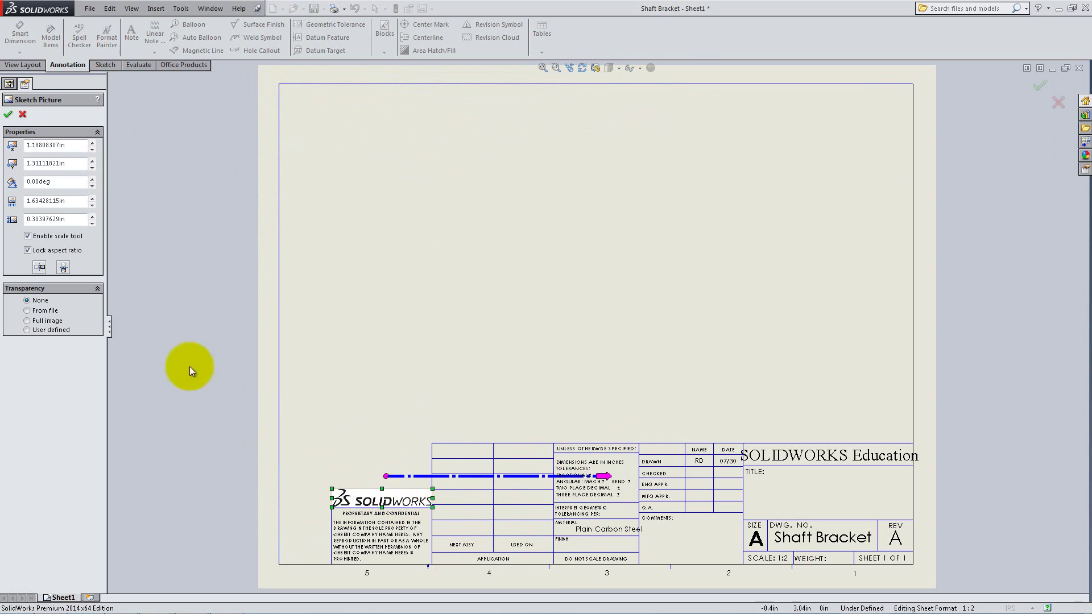
pyautogui.click(8, 115)
pyautogui.rightClick(309, 260)
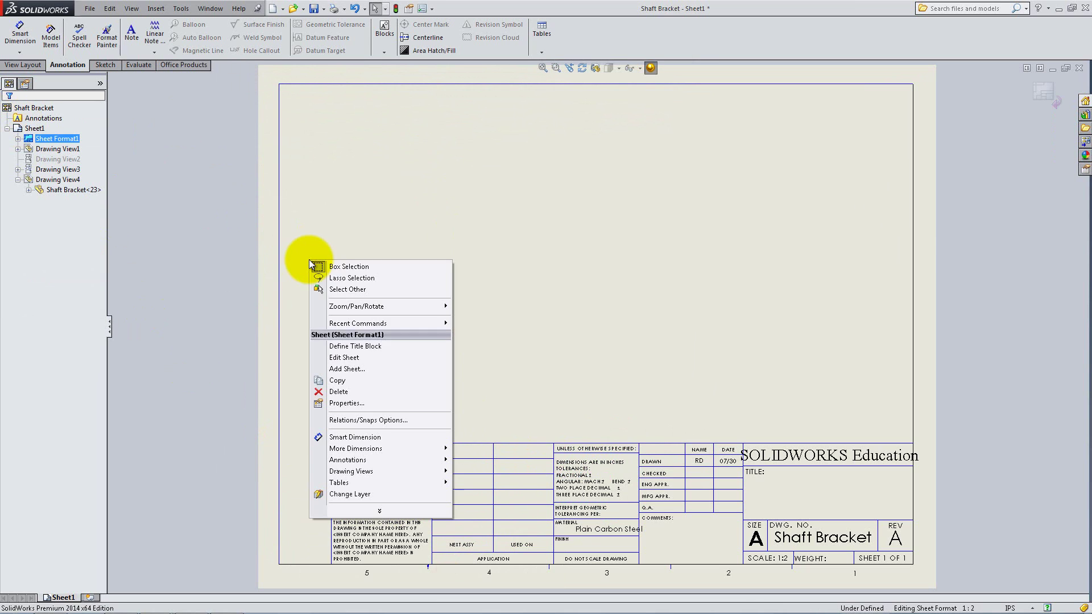
pyautogui.click(341, 346)
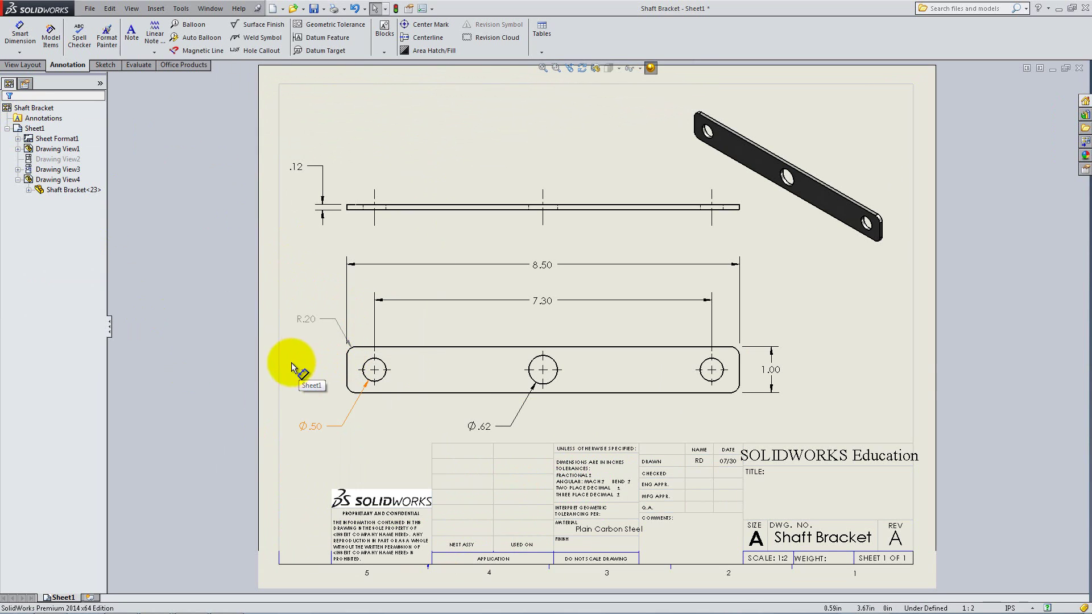